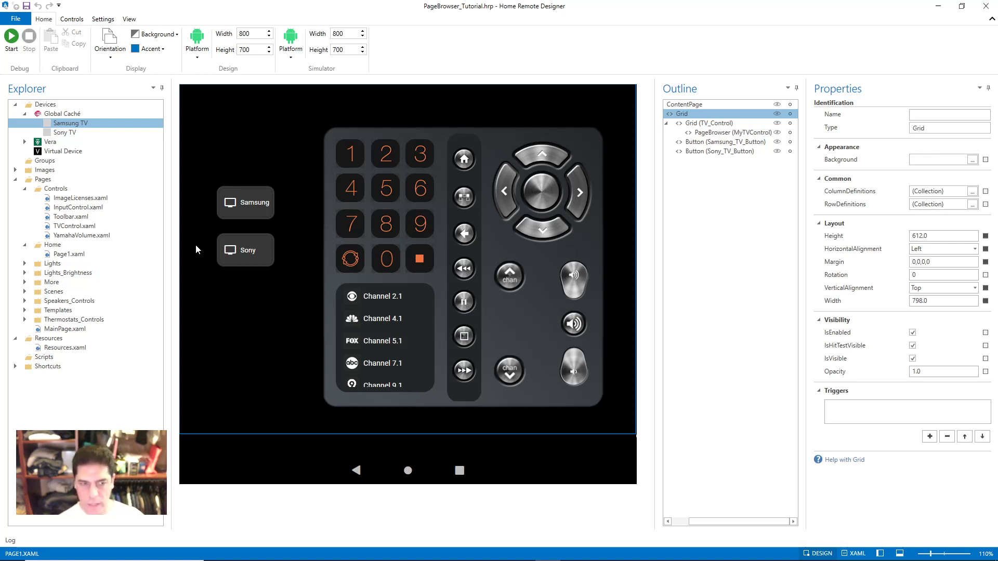
# - Run the project in the simulator, switch repeatedly between the Samsung and Sony buttons, and stop the simulation
pyautogui.click(12, 41)
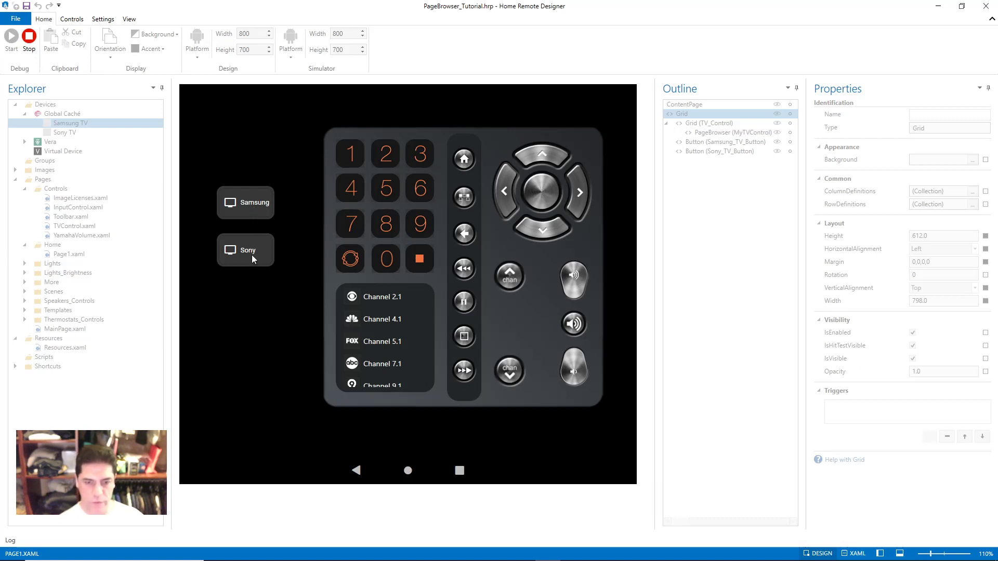
pyautogui.click(256, 206)
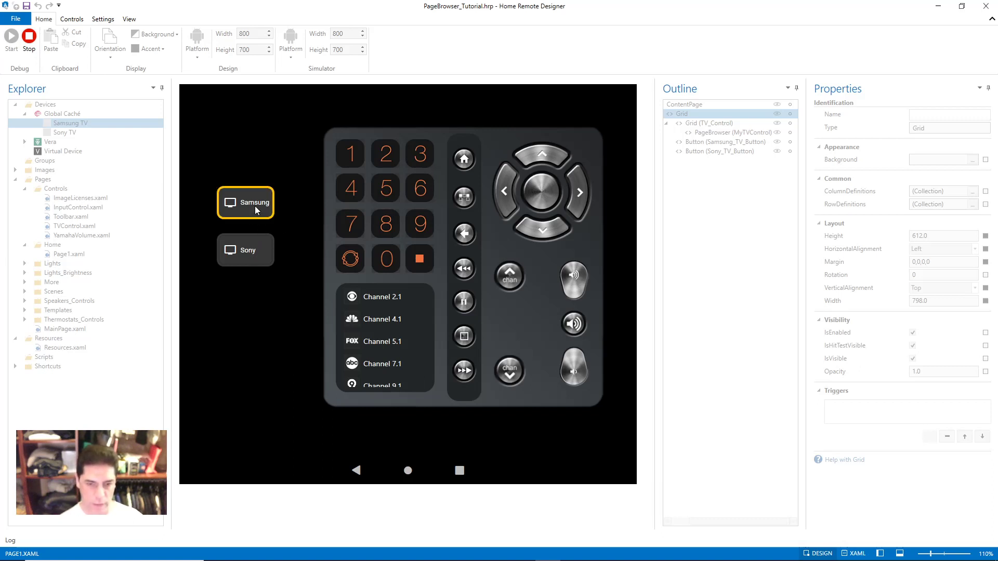
pyautogui.click(252, 262)
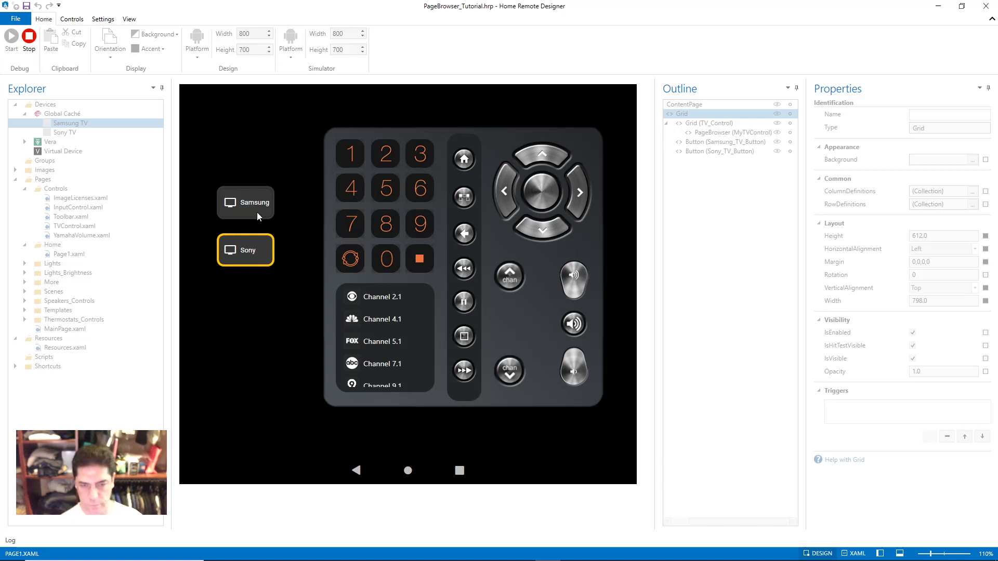
pyautogui.click(253, 207)
pyautogui.click(252, 246)
pyautogui.click(254, 208)
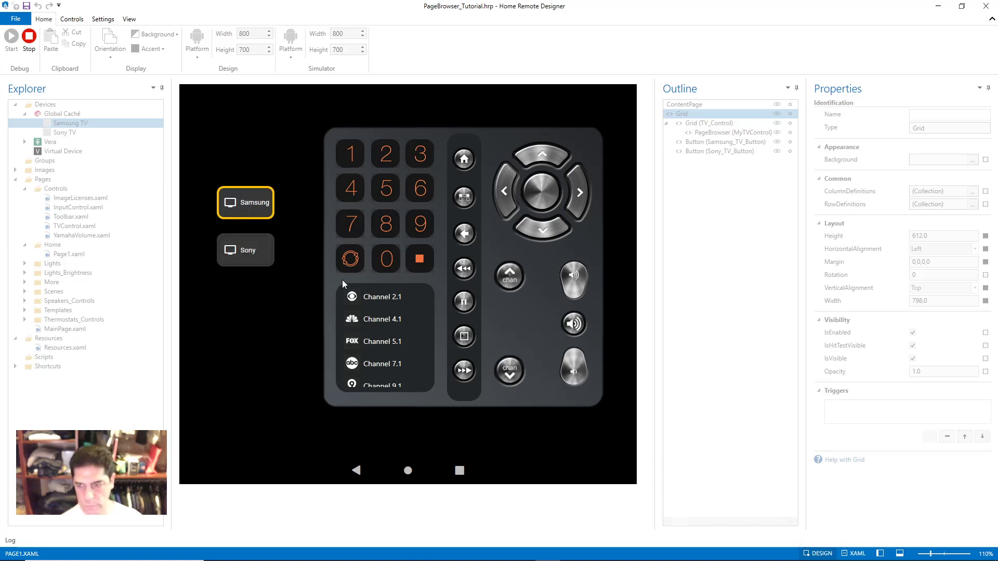
pyautogui.click(256, 249)
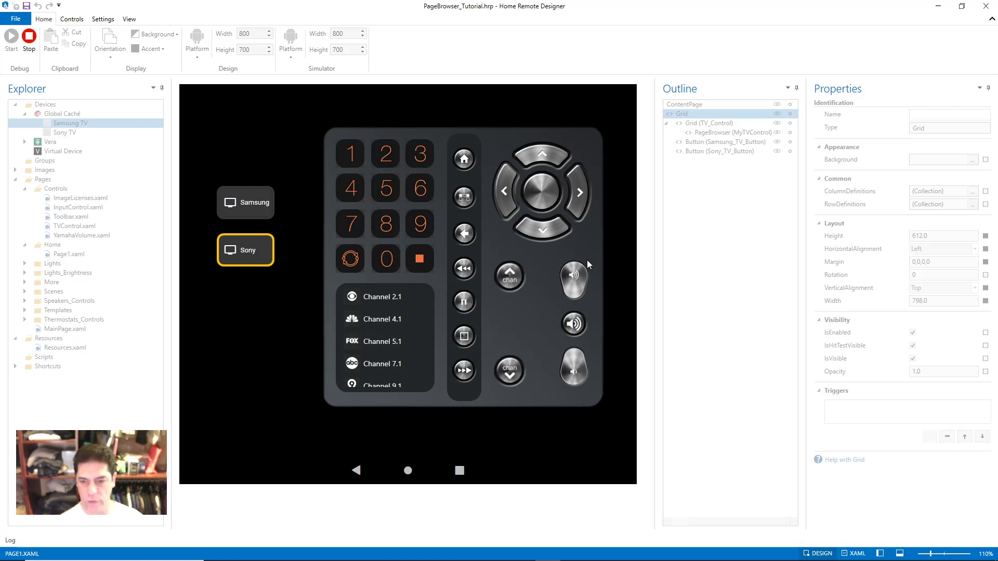
pyautogui.click(29, 46)
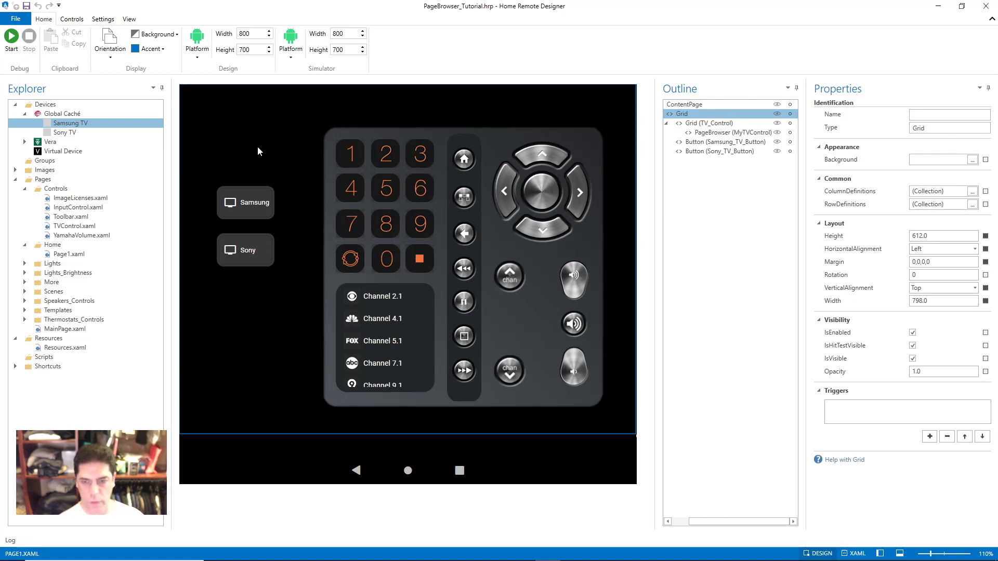
# - Inspect the MyTVControl PageBrowser's properties on Page1 and view the available design controls
pyautogui.click(550, 202)
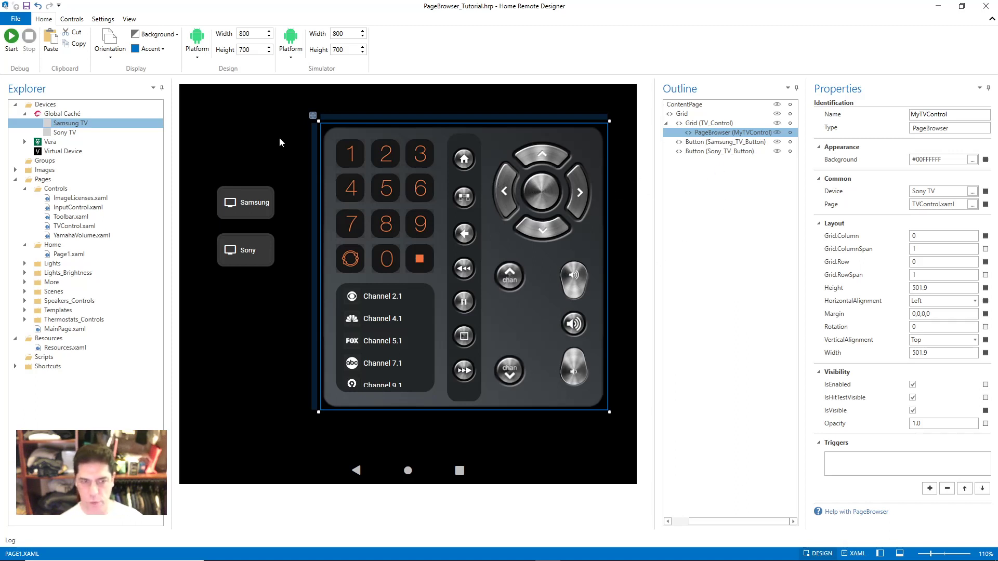
pyautogui.click(72, 19)
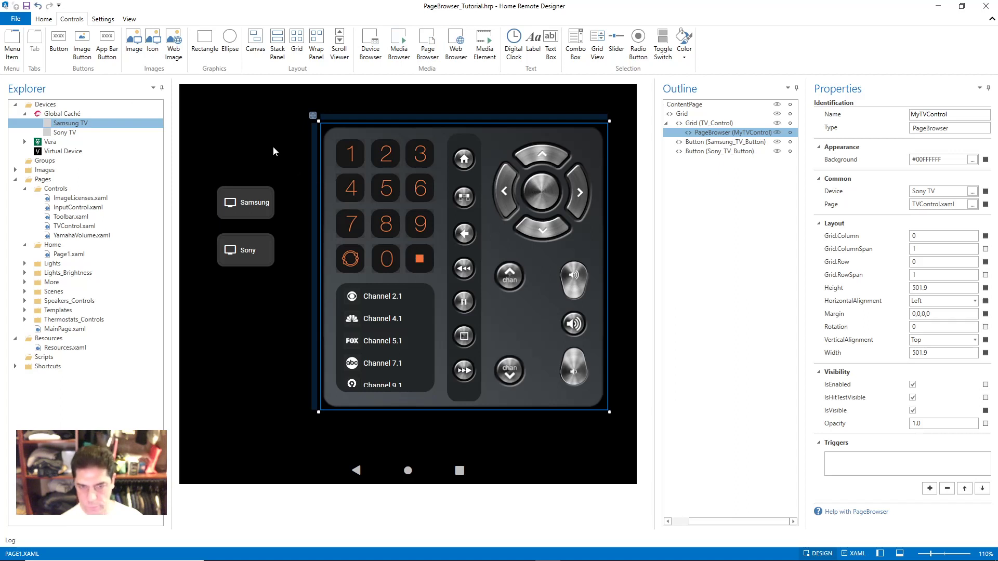
pyautogui.click(308, 165)
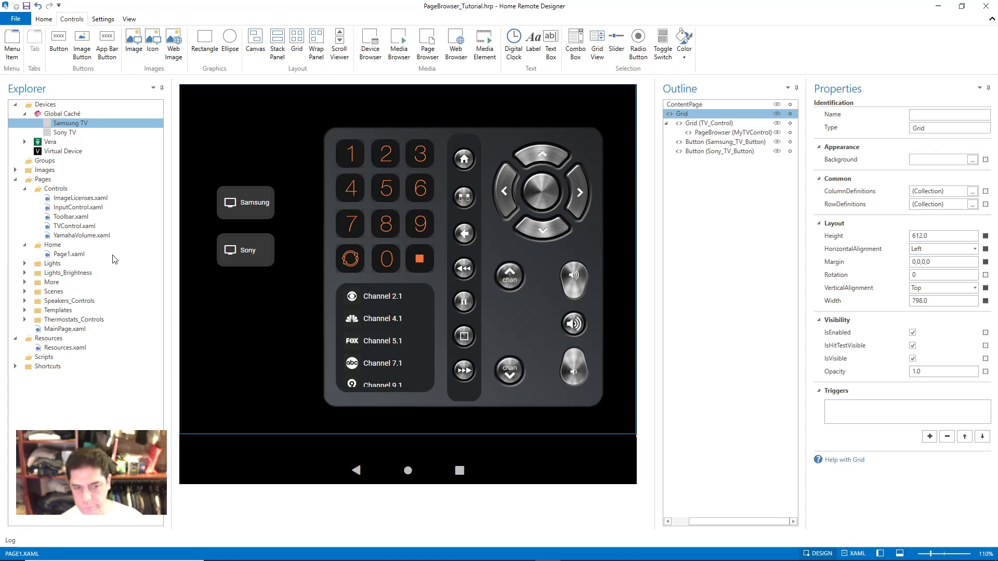
# - Open the TVControl.xaml page from the Controls page folder
pyautogui.click(60, 189)
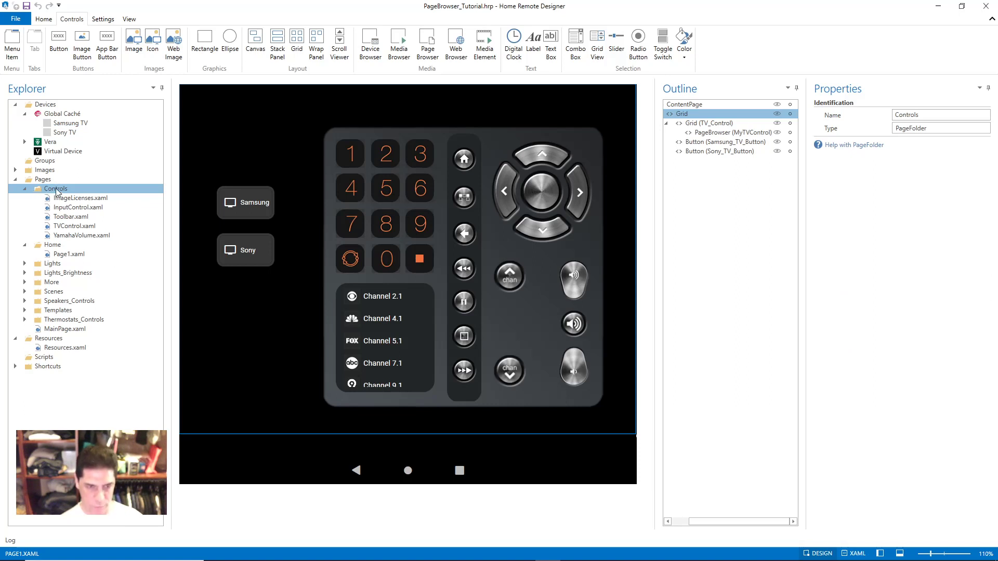
pyautogui.click(78, 230)
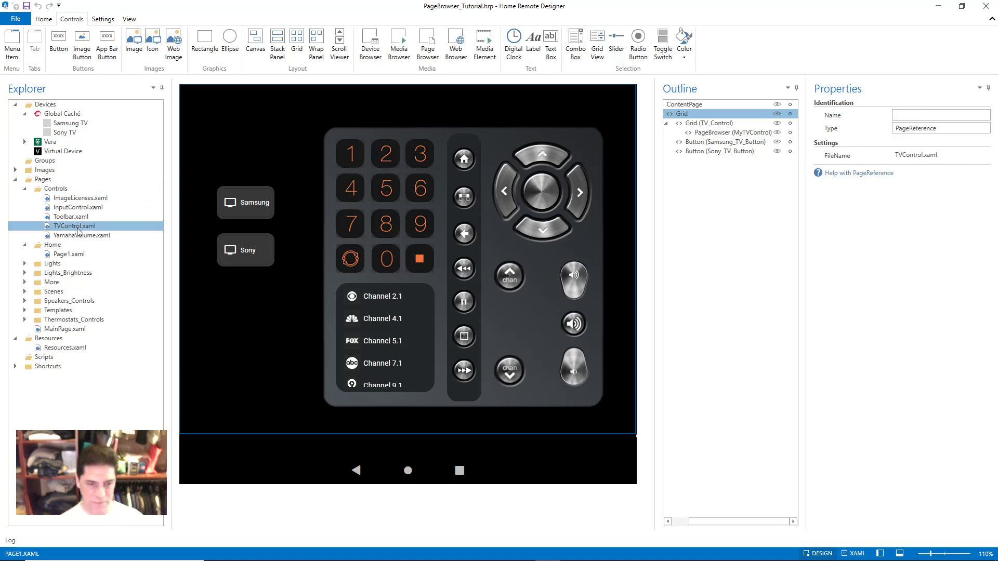
pyautogui.doubleClick(50, 226)
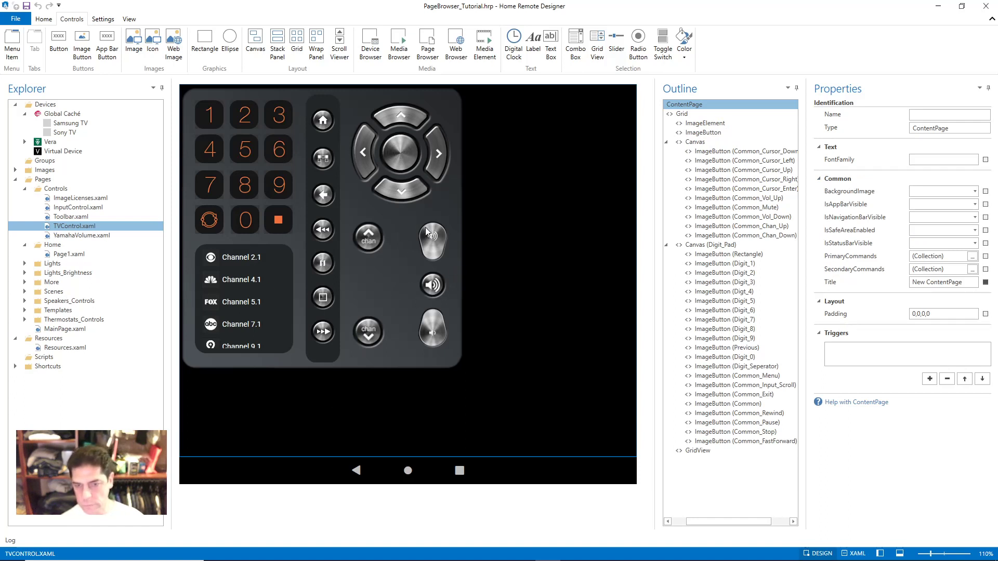
# - Examine the properties of the remote's cursor down, right and left image buttons
pyautogui.click(404, 194)
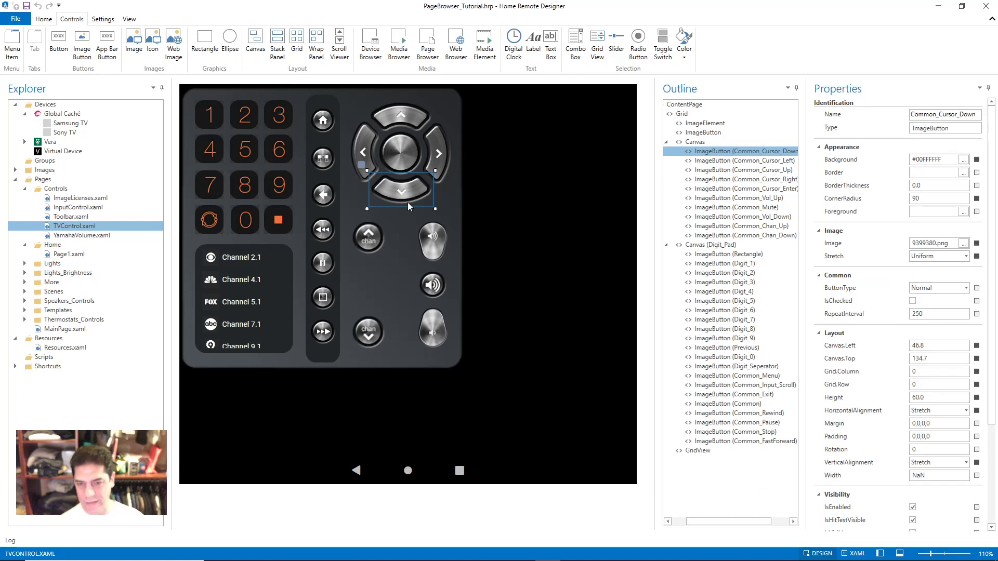
pyautogui.click(442, 154)
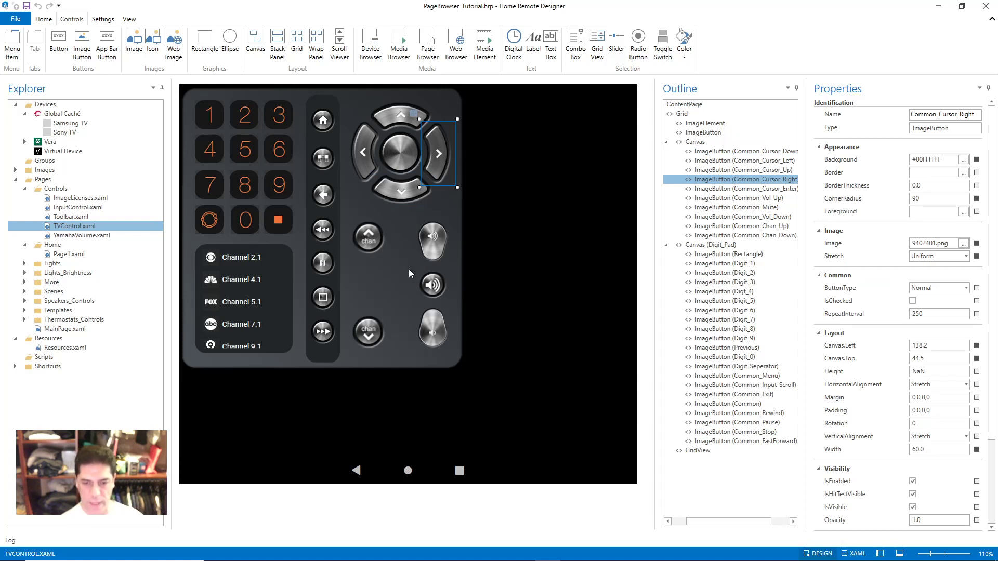
pyautogui.click(397, 200)
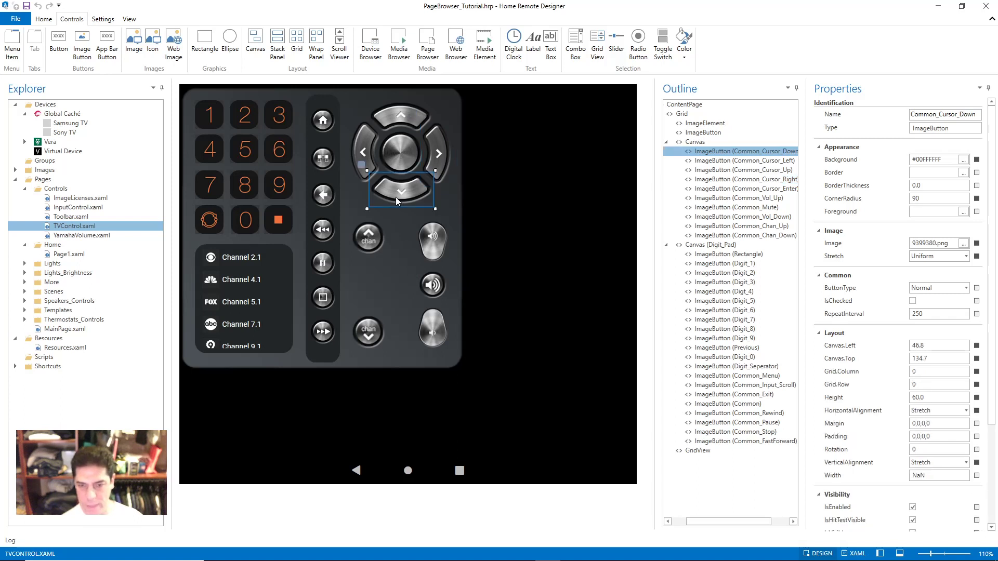
pyautogui.click(363, 148)
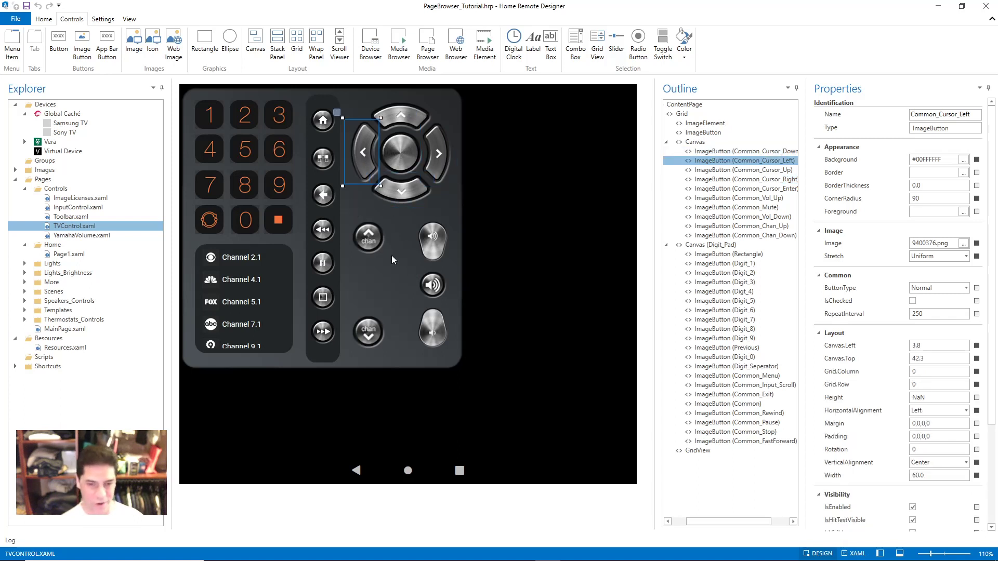
# - Duplicate the channel-up button, place the copy midway between the two channel buttons, and open Page1.xaml to check the change
pyautogui.click(375, 242)
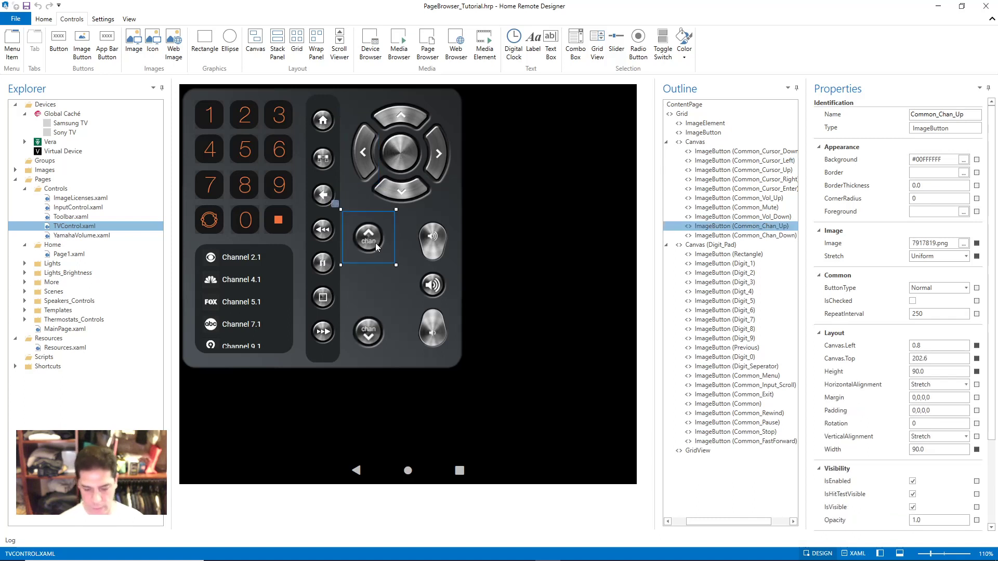
pyautogui.hotkey('ctrl', 'd')
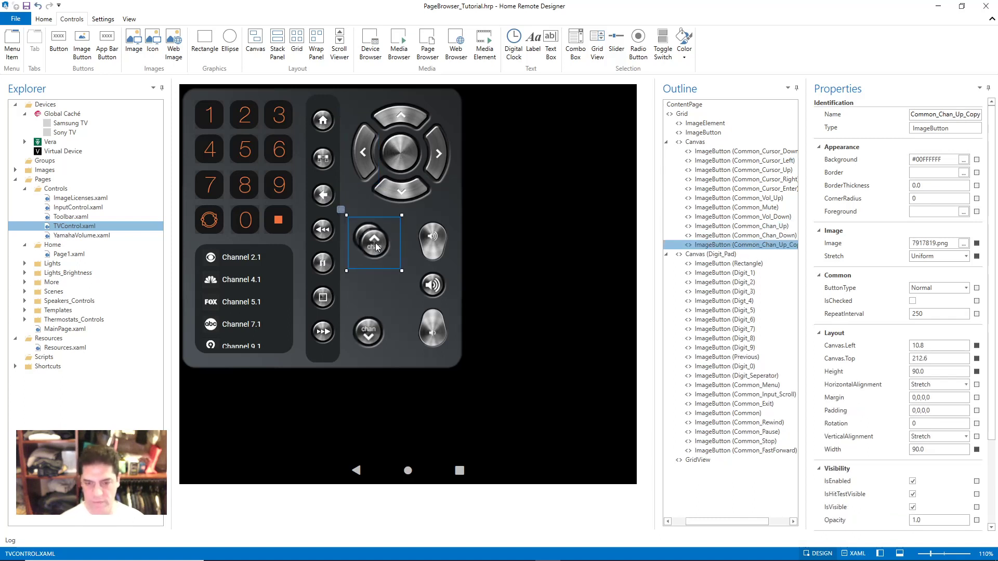
pyautogui.moveTo(342, 208); pyautogui.dragTo(338, 248)
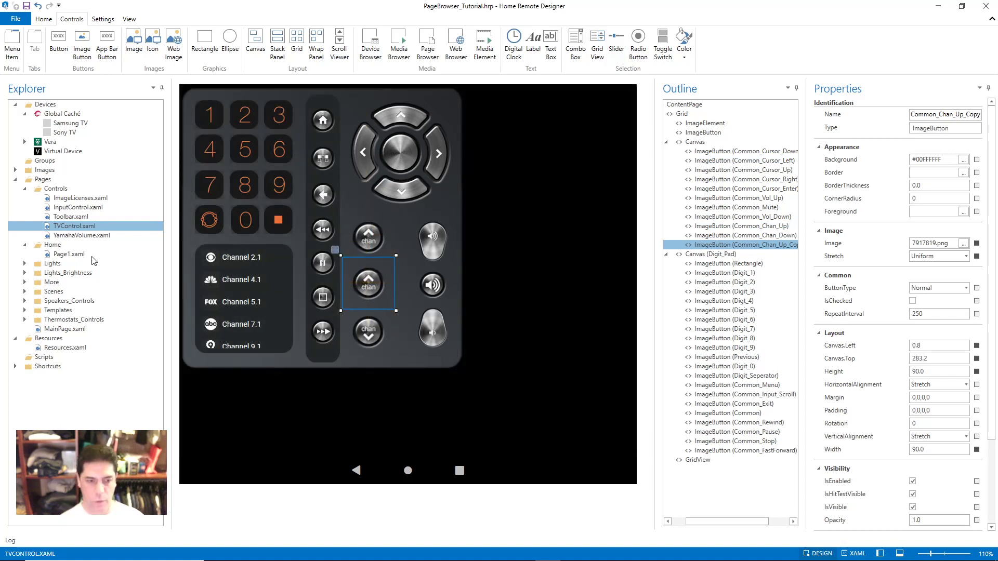
pyautogui.click(69, 255)
pyautogui.doubleClick(69, 256)
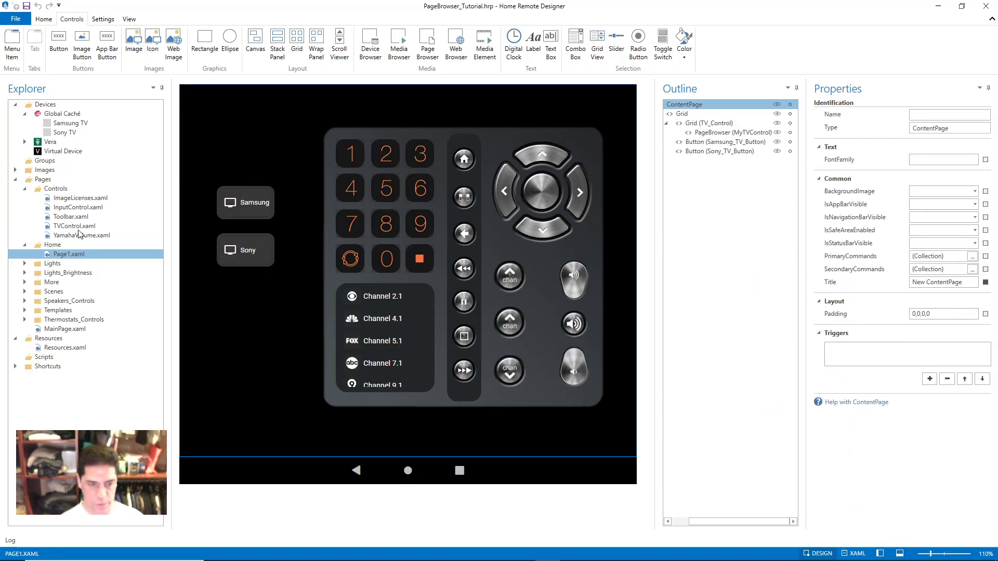
# - Reopen TVControl.xaml and delete the duplicated channel-up button
pyautogui.click(56, 229)
pyautogui.doubleClick(55, 230)
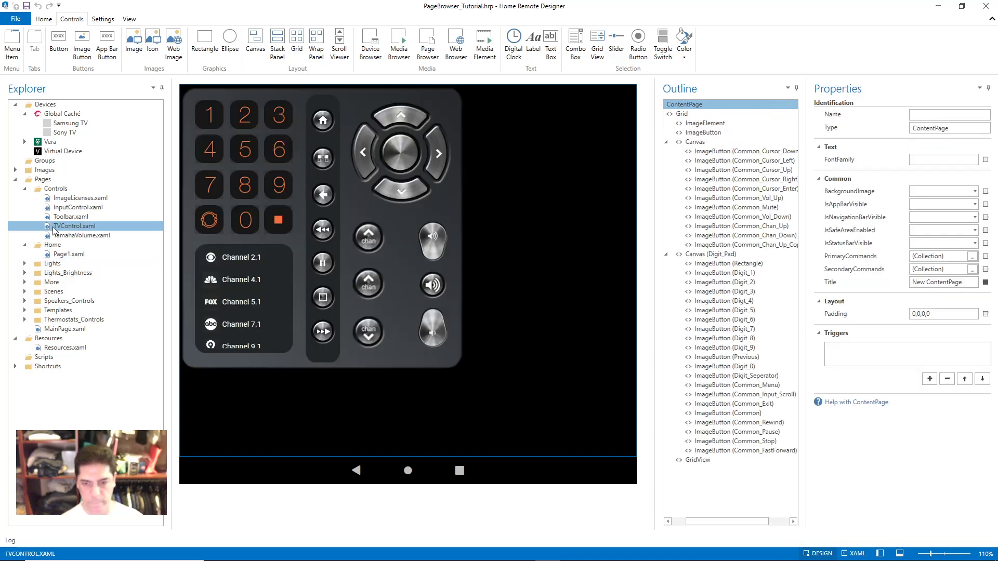
pyautogui.click(370, 290)
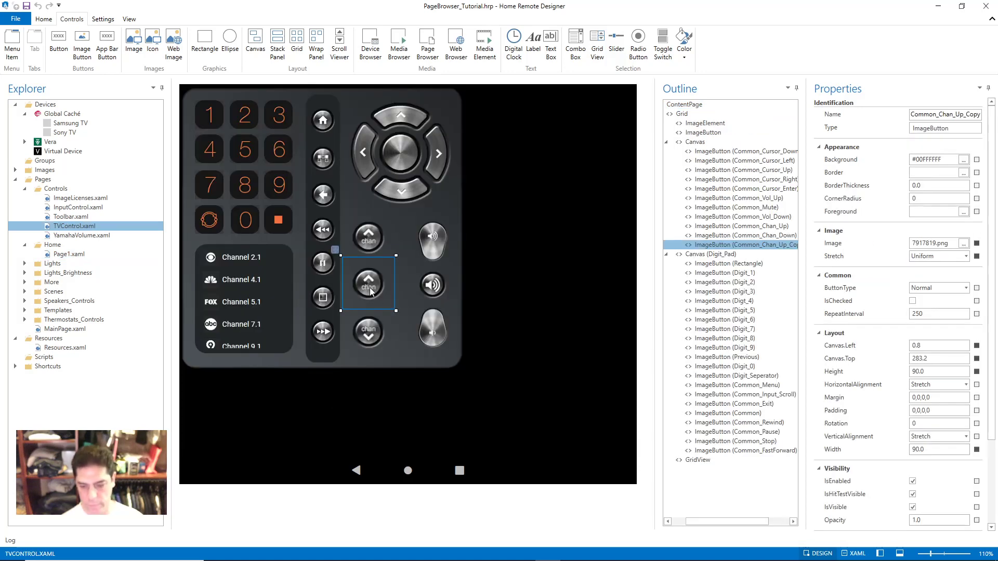
pyautogui.press('Delete')
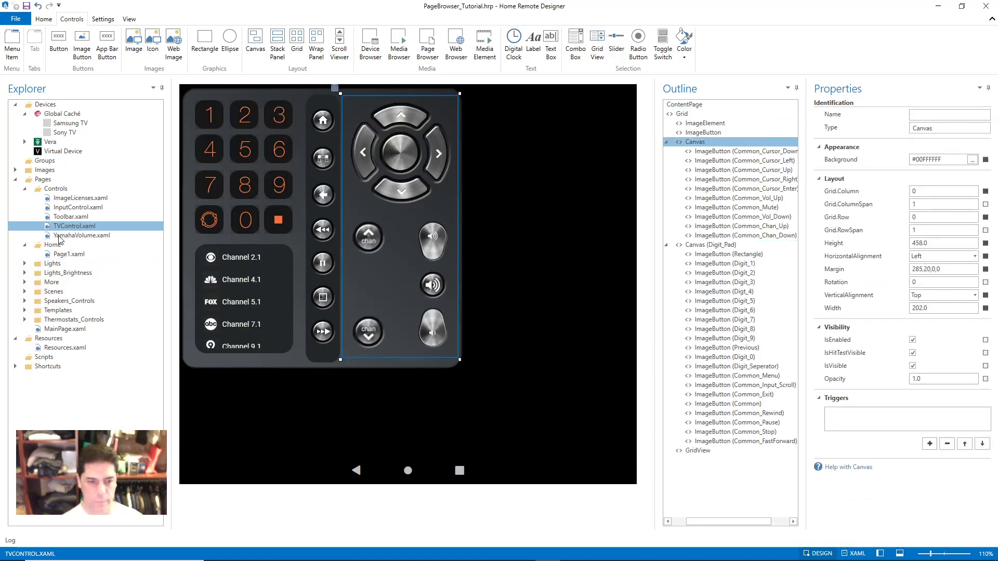
# - Return to Page1.xaml and move the TV_Control grid slightly right, to a margin of about 266,68,0,0
pyautogui.click(61, 254)
pyautogui.doubleClick(61, 255)
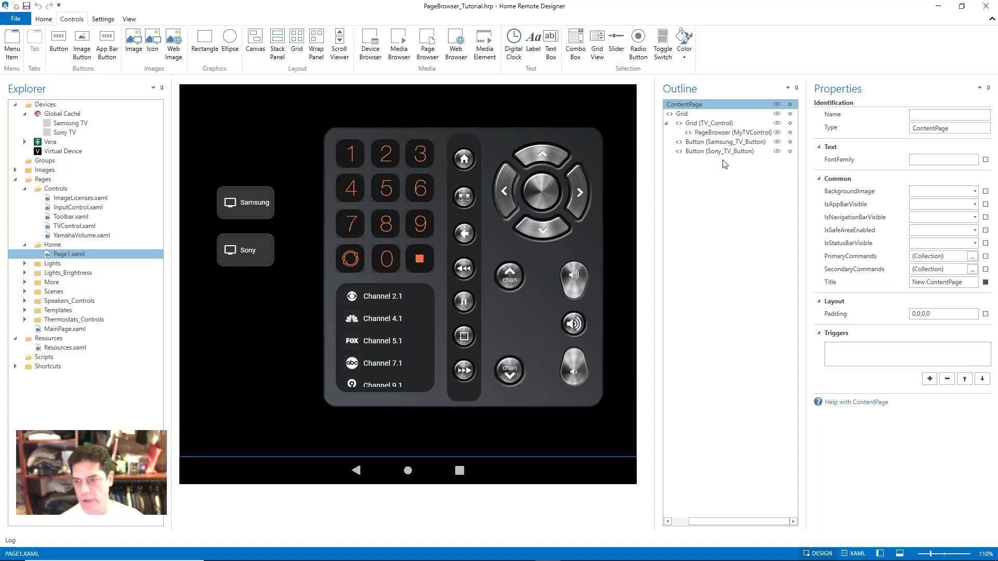
pyautogui.click(696, 124)
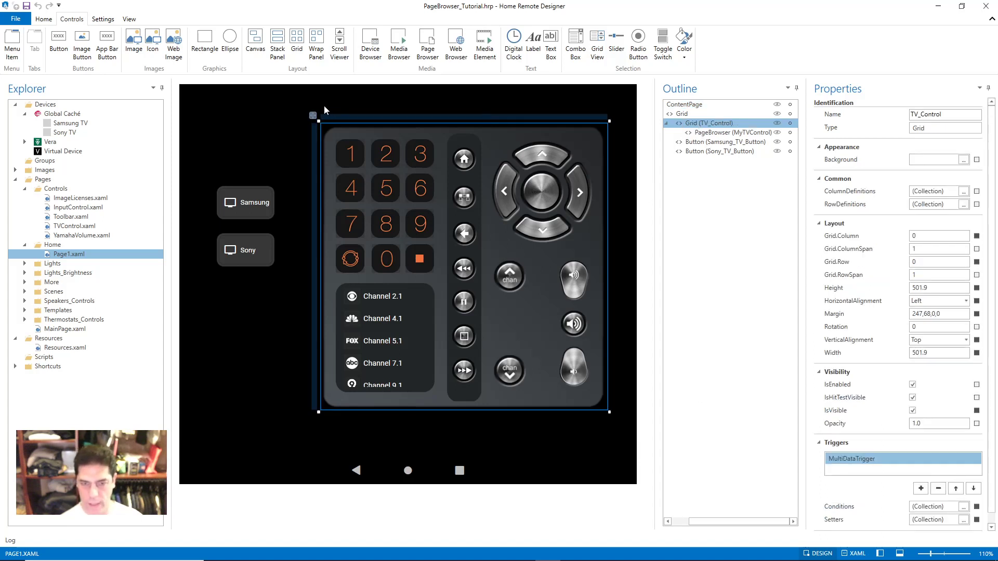
pyautogui.moveTo(320, 117)
pyautogui.mouseDown()
pyautogui.moveTo(275, 111)
pyautogui.moveTo(312, 123)
pyautogui.moveTo(310, 140)
pyautogui.moveTo(312, 113)
pyautogui.moveTo(294, 107)
pyautogui.moveTo(294, 124)
pyautogui.moveTo(308, 128)
pyautogui.moveTo(329, 125)
pyautogui.moveTo(331, 115)
pyautogui.mouseUp()
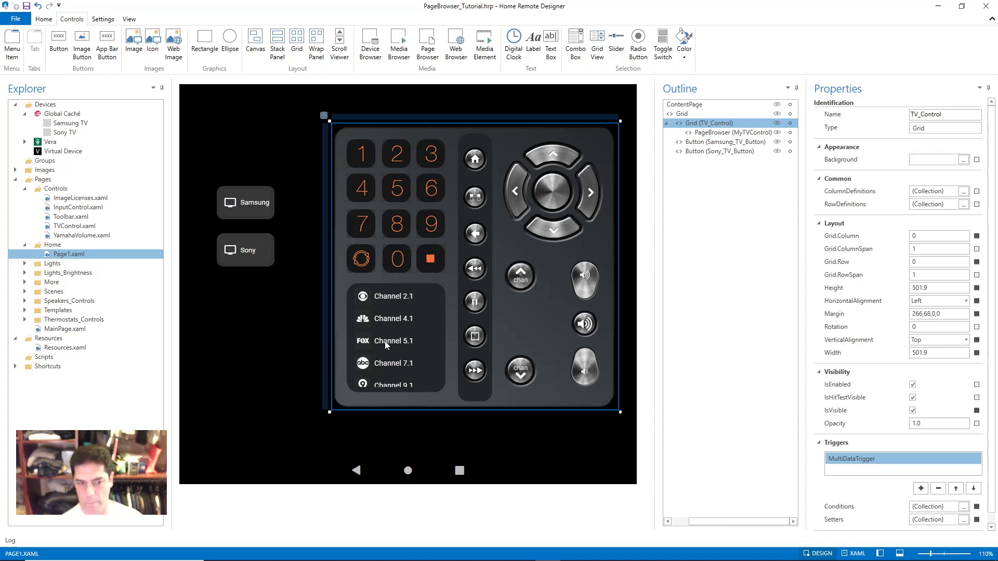
# - Examine the TVControl.xaml page reference and the Name property of the PageBrowser on Page1
pyautogui.click(68, 228)
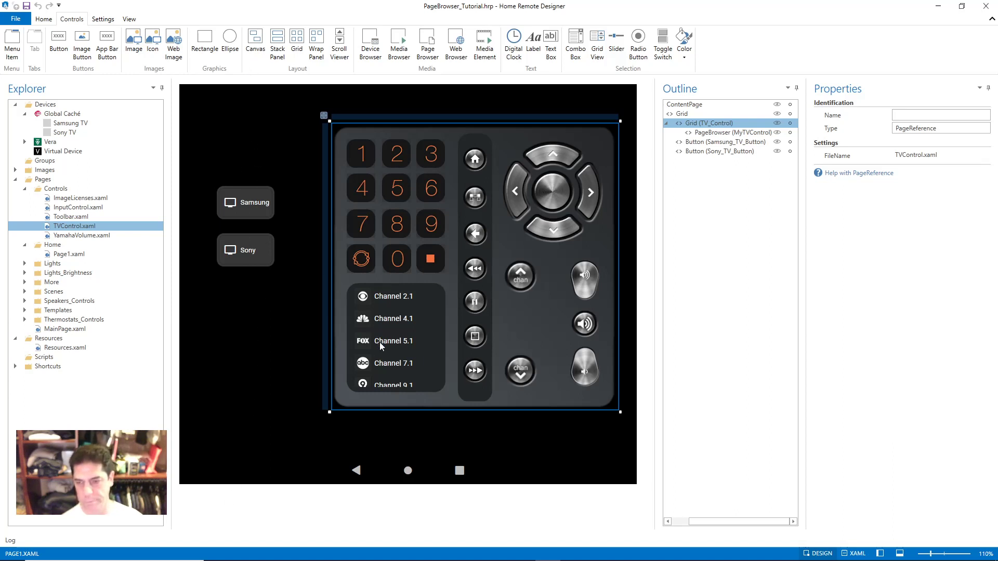
pyautogui.click(284, 361)
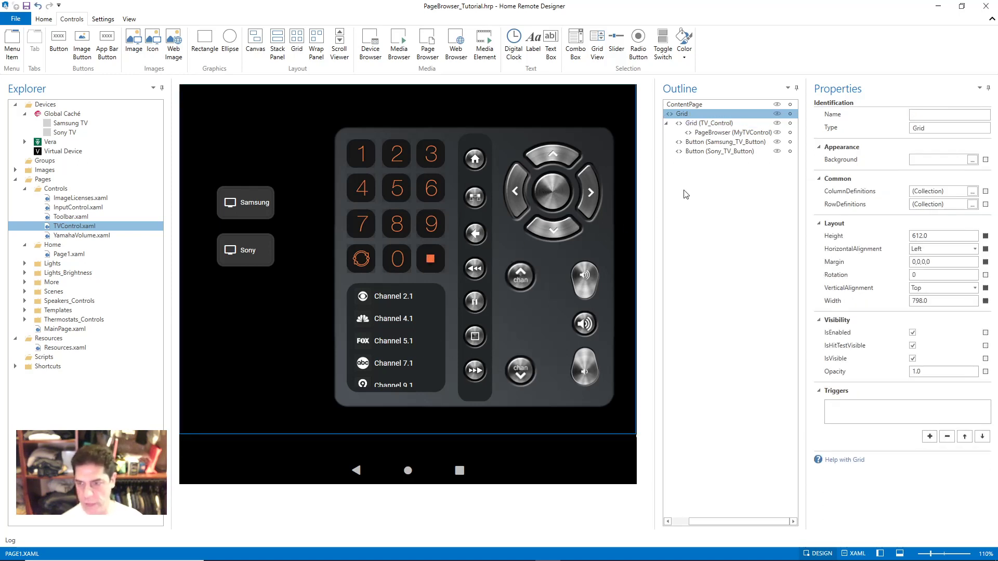
pyautogui.click(711, 133)
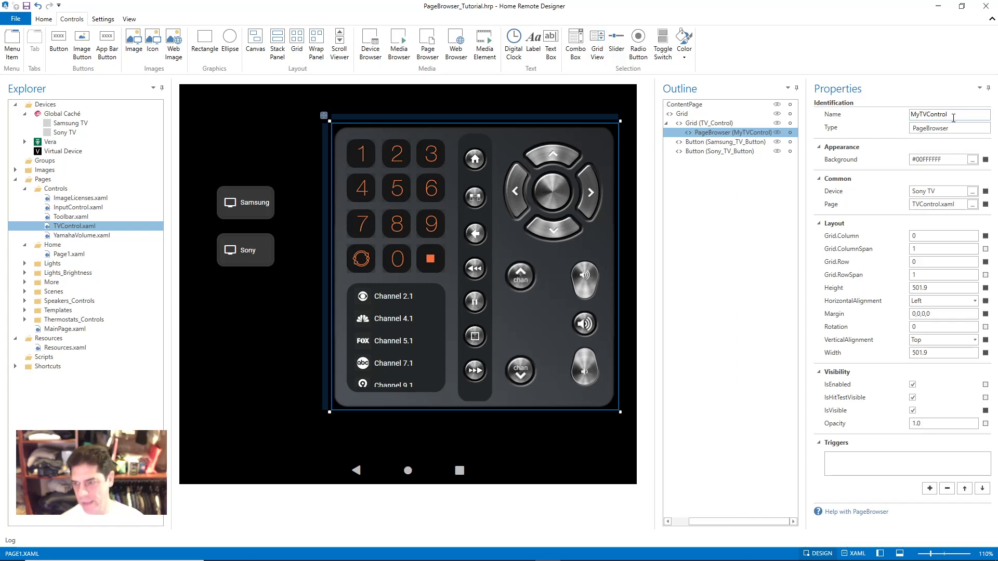
pyautogui.moveTo(953, 118); pyautogui.dragTo(887, 121)
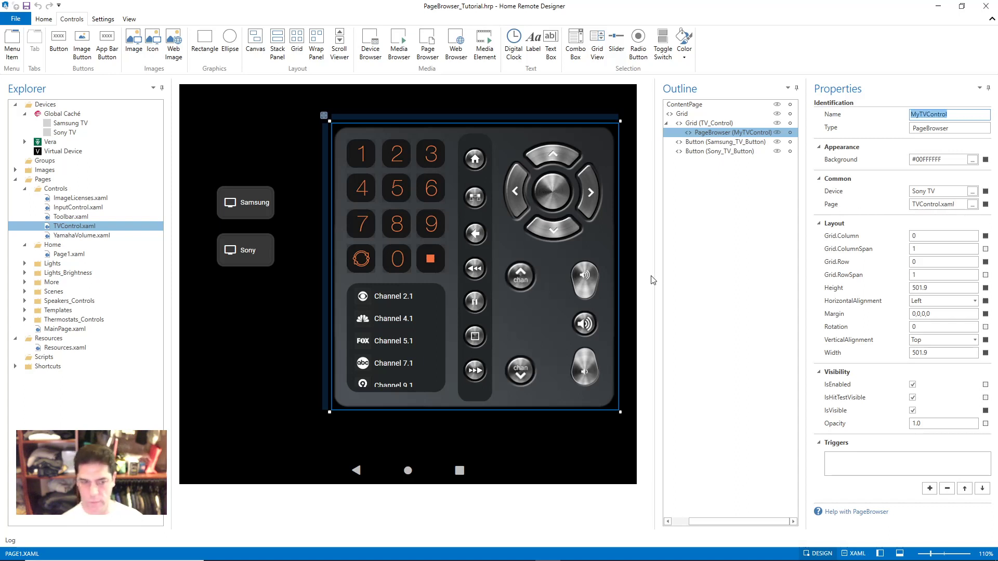
pyautogui.click(61, 229)
pyautogui.click(62, 228)
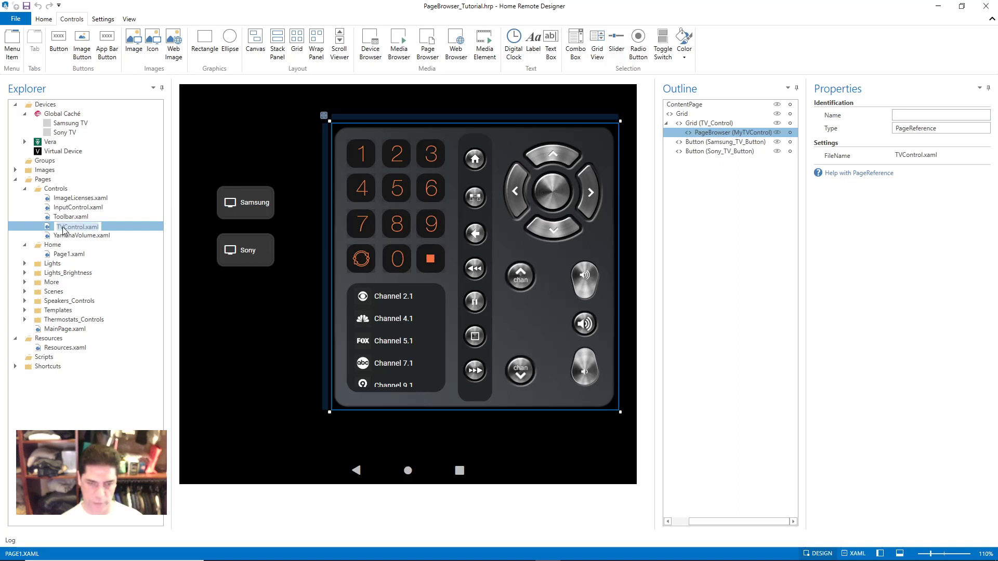
pyautogui.click(262, 388)
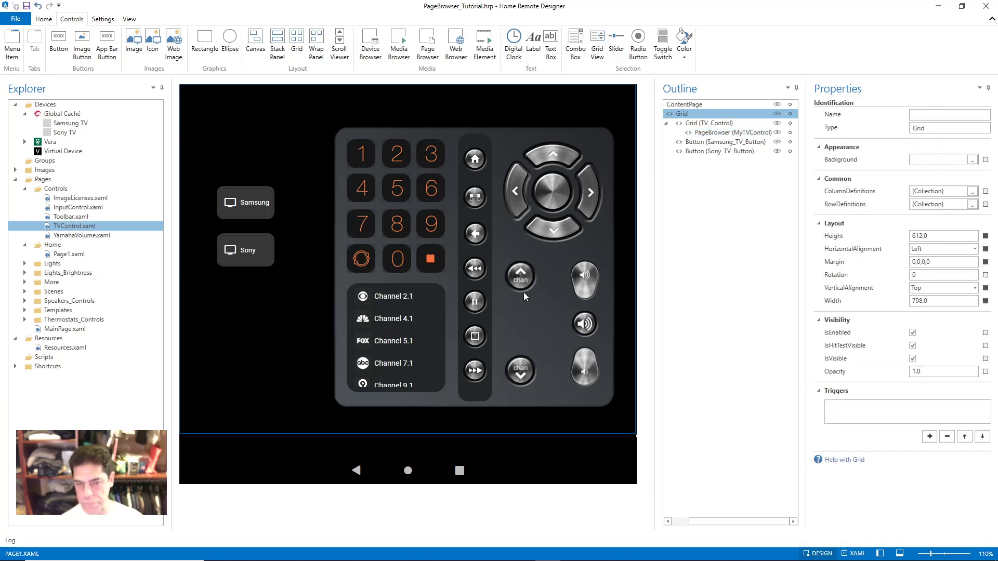
# - Review the Global Caché device's settings and the Device and Page properties of the MyTVControl PageBrowser
pyautogui.click(63, 116)
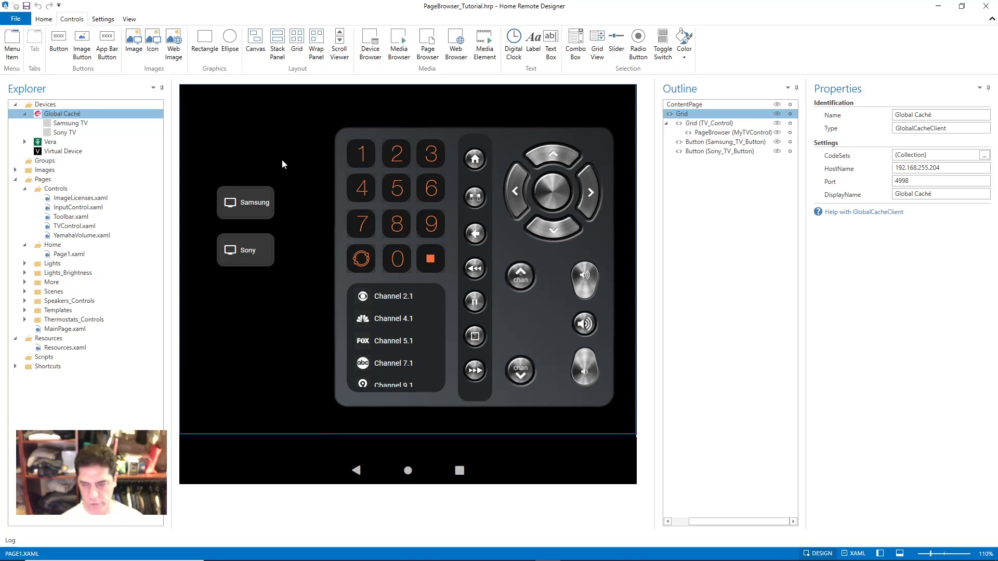
pyautogui.click(287, 281)
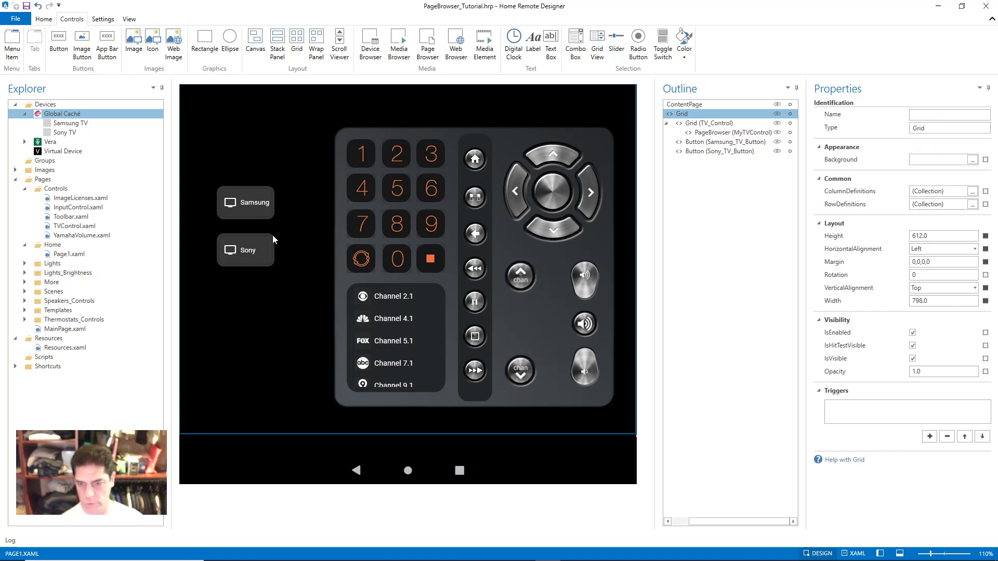
pyautogui.click(727, 135)
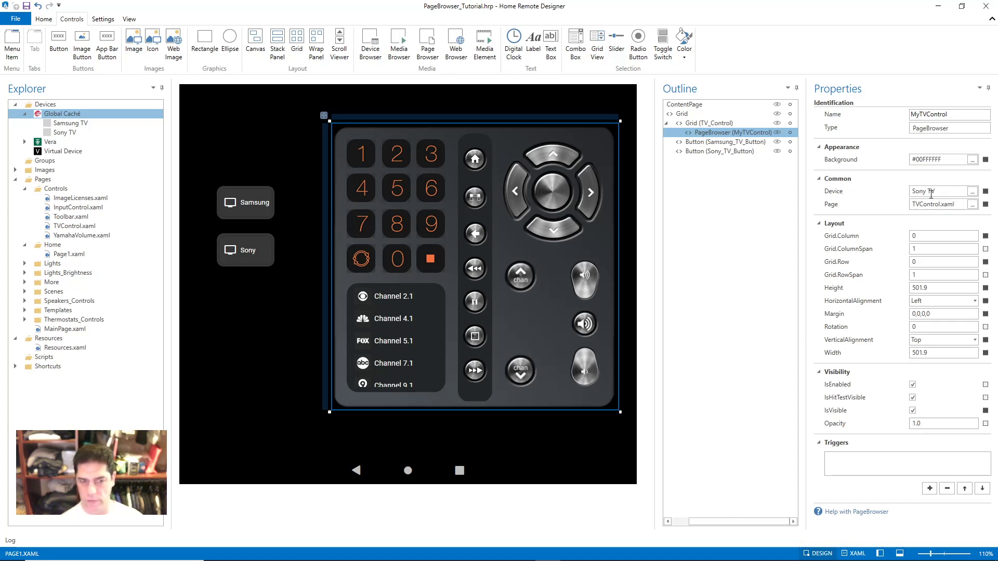
# - Examine the Device property of the MyTVControl PageBrowser
pyautogui.click(930, 192)
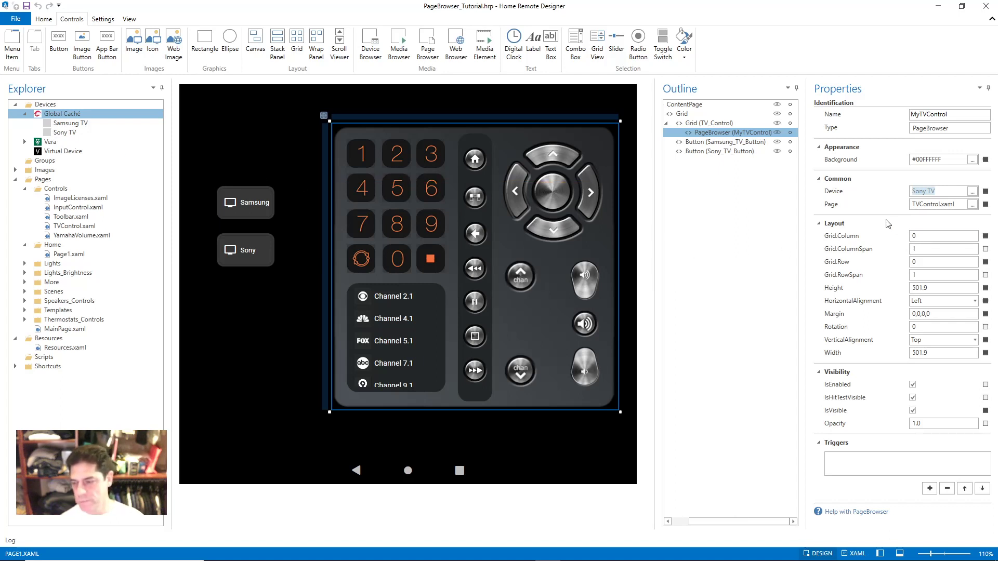
pyautogui.click(866, 215)
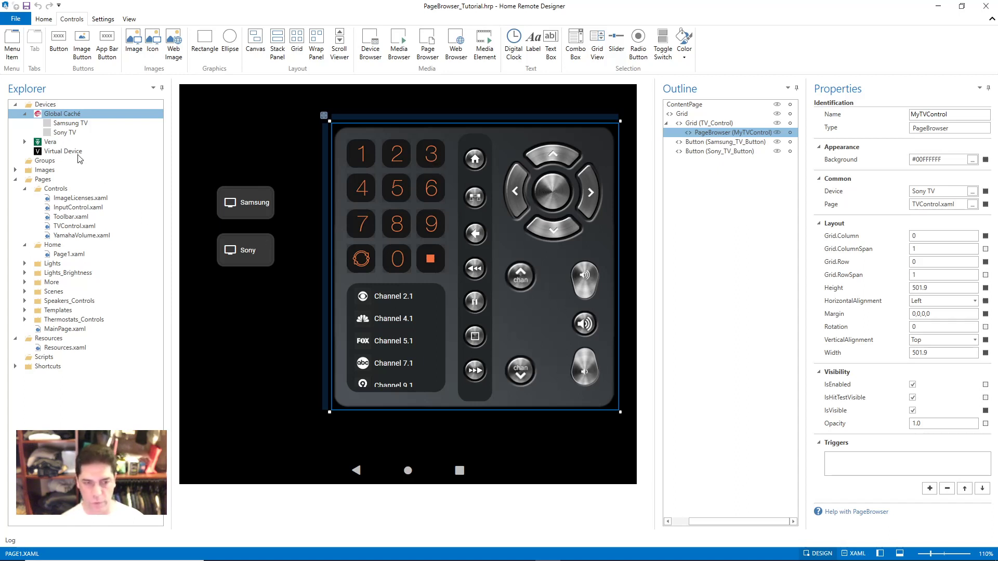
# - Open the Global Caché device's CodeSets collection and examine the IR commands in the Samsung TV code set
pyautogui.click(50, 122)
pyautogui.click(47, 114)
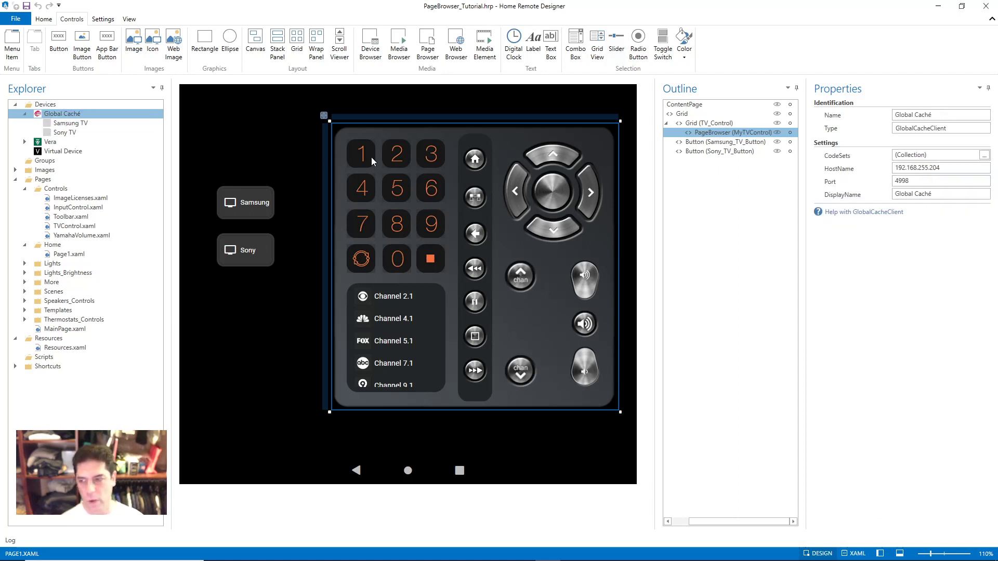
pyautogui.click(983, 155)
pyautogui.click(371, 207)
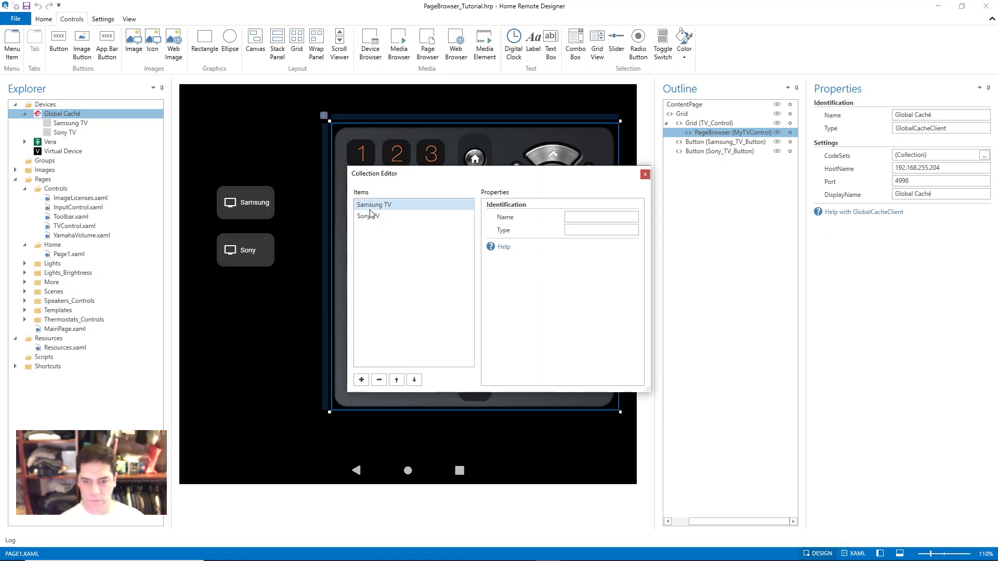
pyautogui.click(633, 258)
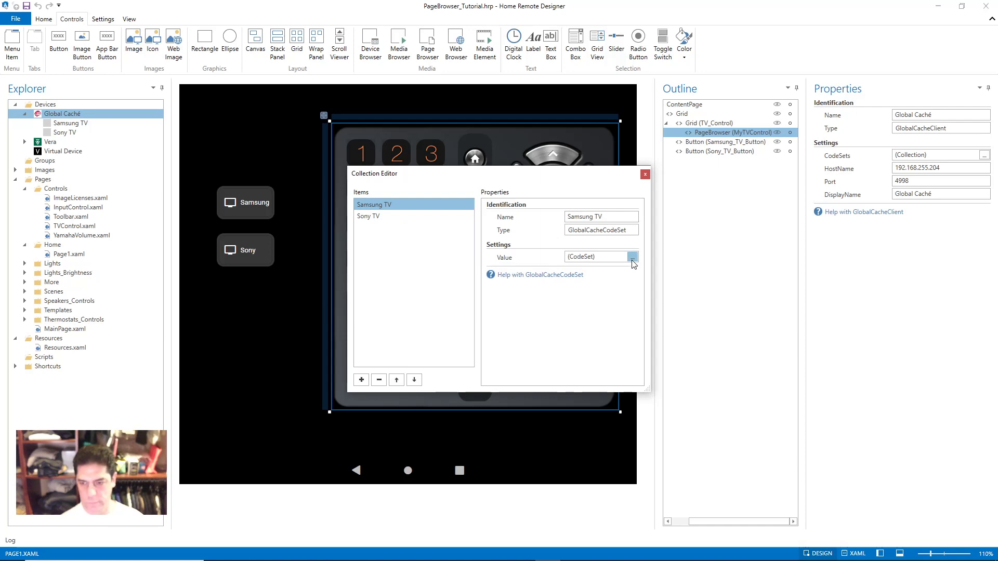
pyautogui.scroll(-2, 239, 194)
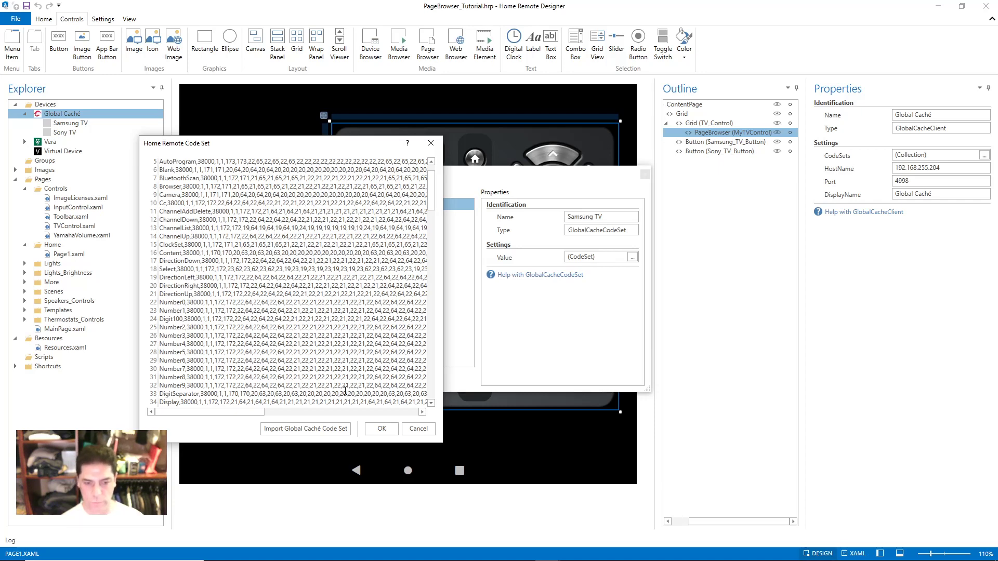
pyautogui.click(381, 428)
# - Examine the command names in the Sony TV code set, including Number1, and close the CodeSets collection
pyautogui.click(364, 216)
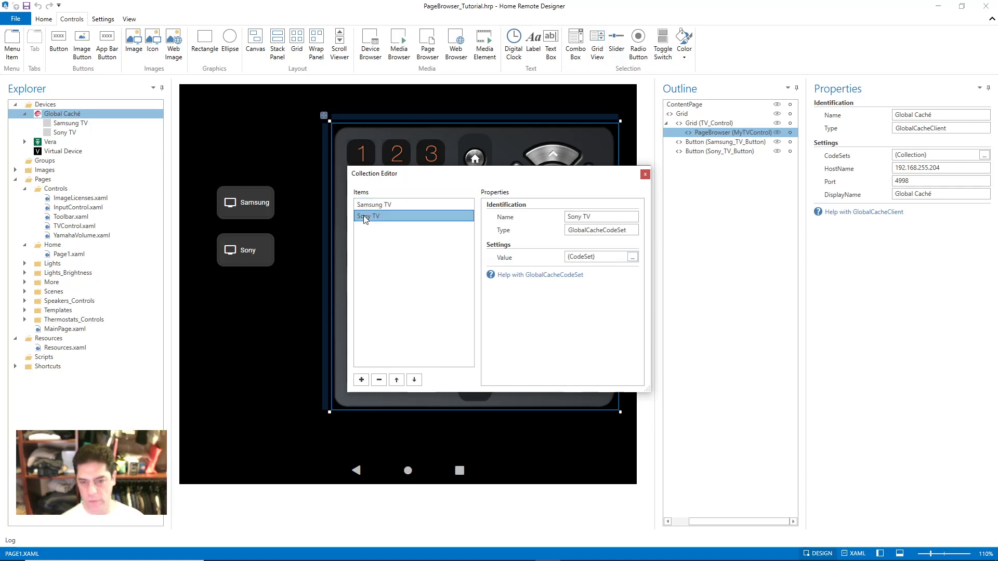
pyautogui.click(632, 257)
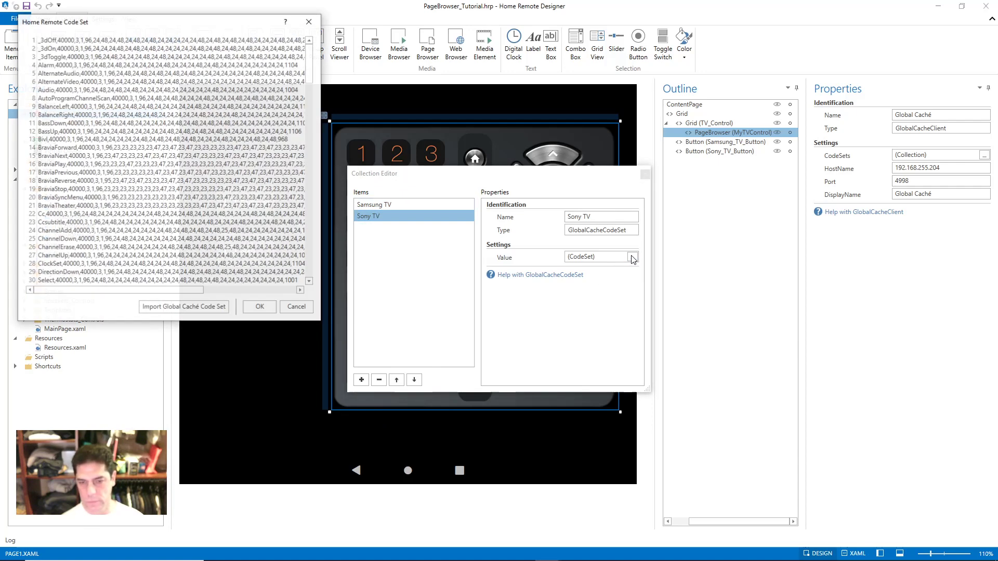
pyautogui.scroll(-4, 146, 116)
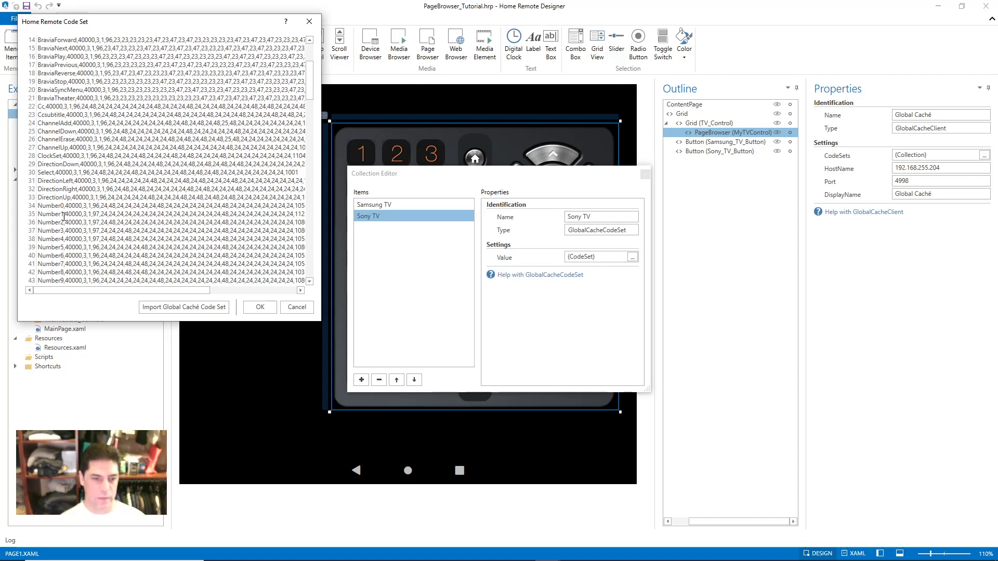
pyautogui.moveTo(64, 216); pyautogui.dragTo(27, 220)
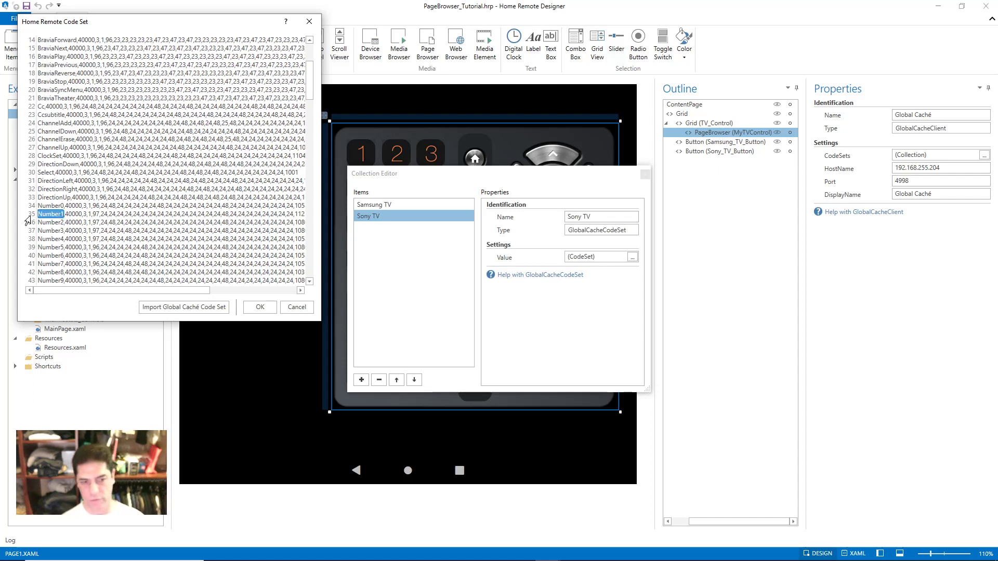
pyautogui.click(258, 310)
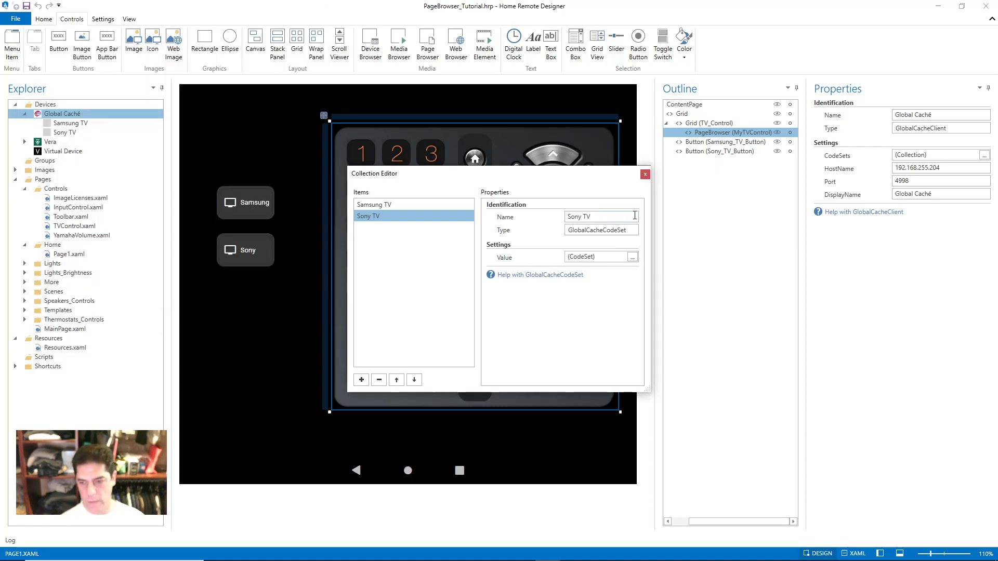
pyautogui.click(644, 174)
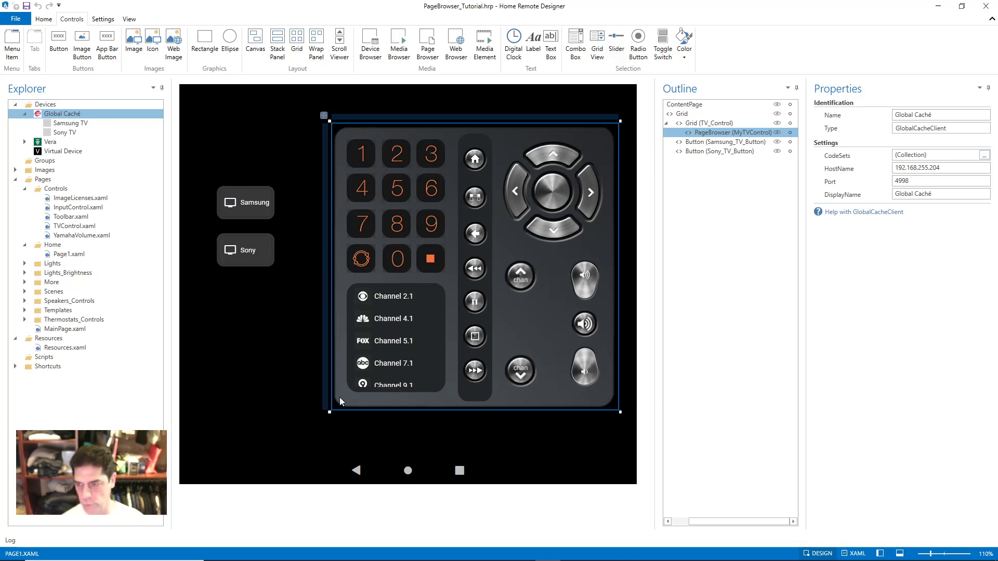
# - Compare the properties of the Samsung TV and Sony TV devices under Global Caché, and recheck the MyTVControl PageBrowser's properties
pyautogui.click(77, 126)
pyautogui.click(78, 134)
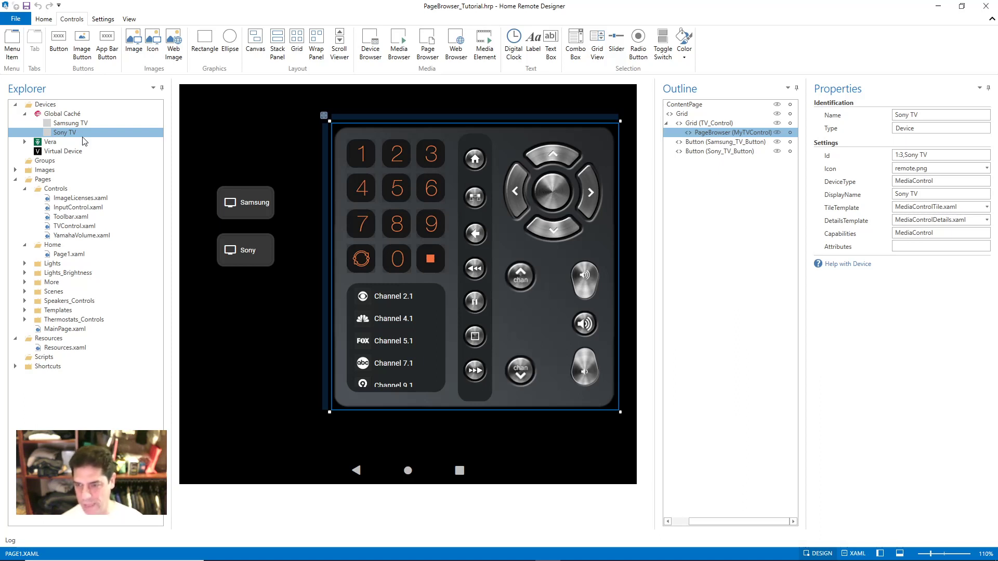
pyautogui.click(73, 124)
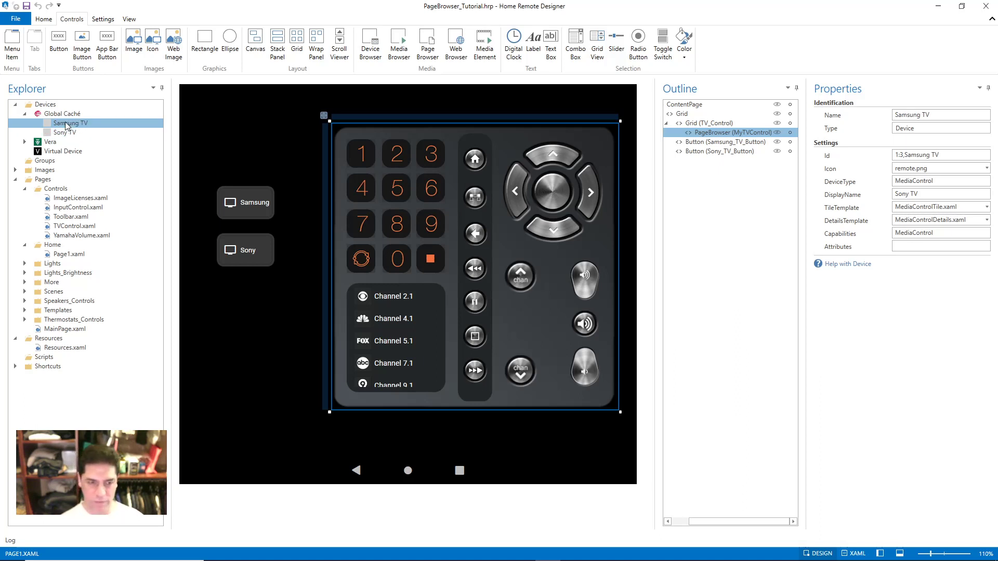
pyautogui.click(64, 113)
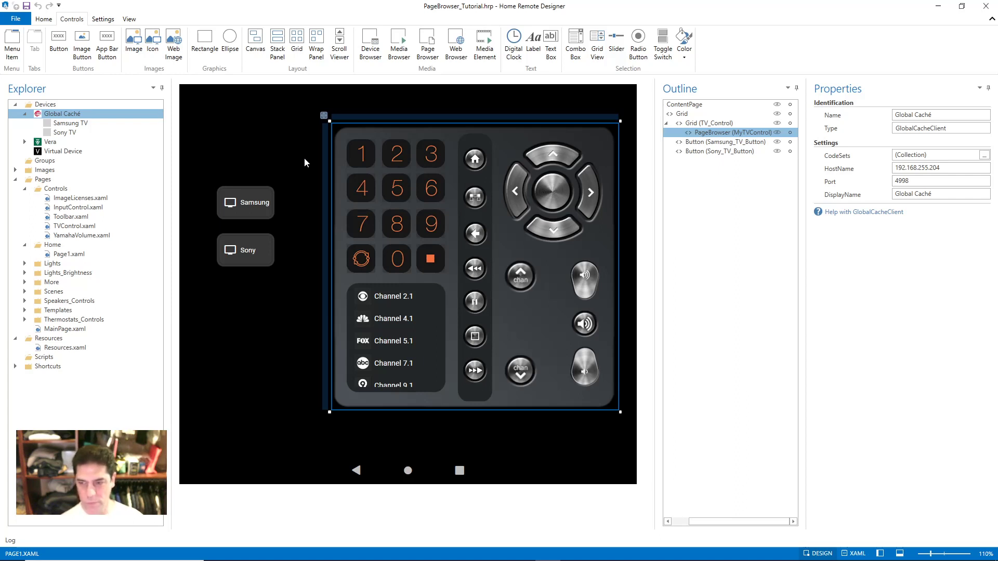
pyautogui.click(300, 139)
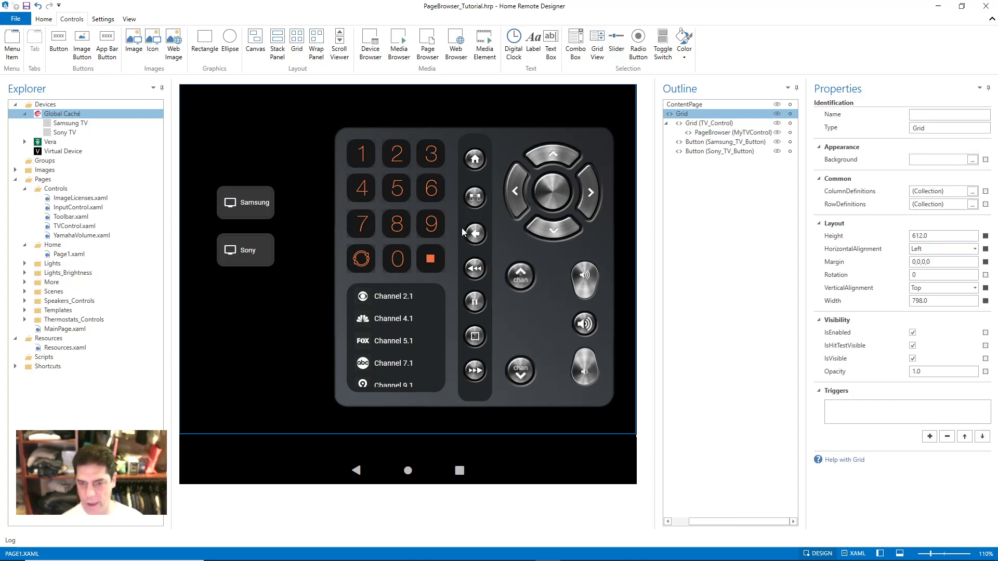
pyautogui.click(726, 133)
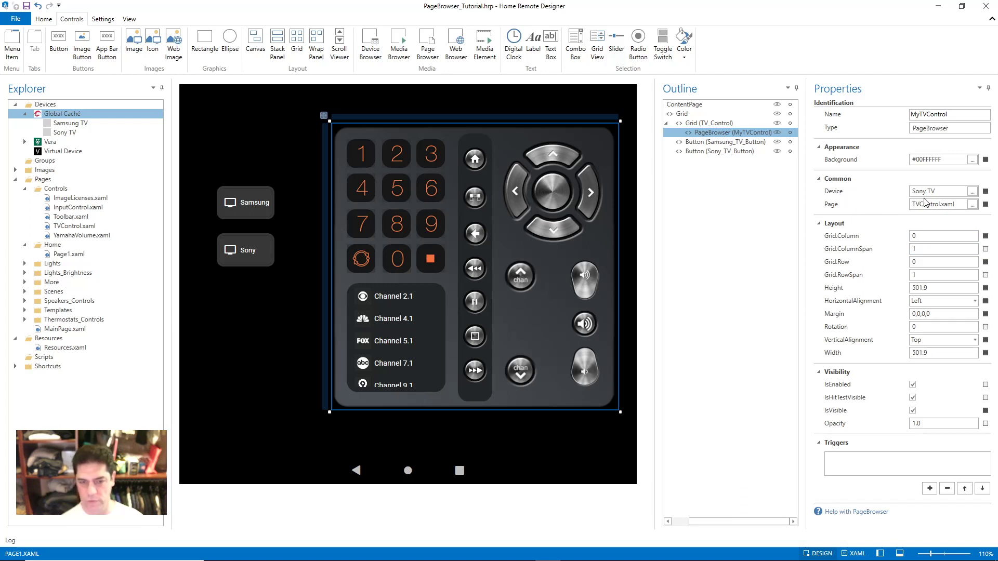
# - Examine the first PropertyAction of the Samsung button's Checked trigger and compare its TargetName with the PageBrowser's Name
pyautogui.click(242, 208)
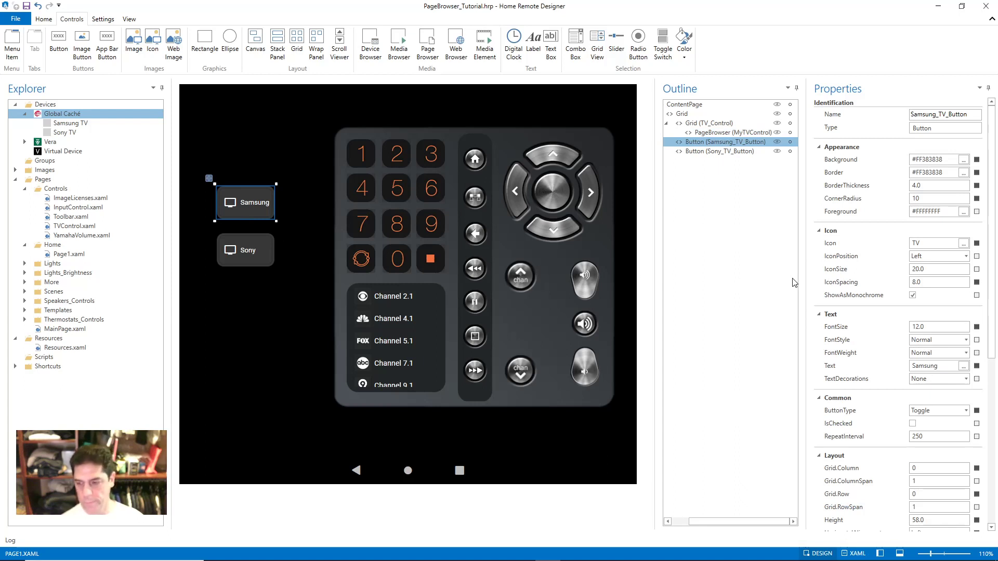
pyautogui.scroll(-10, 882, 283)
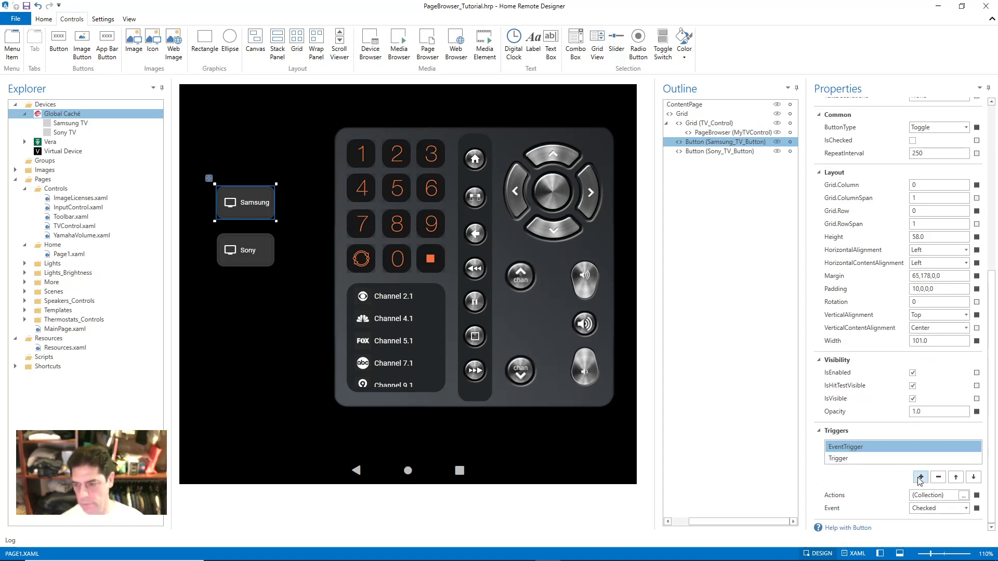
pyautogui.click(963, 495)
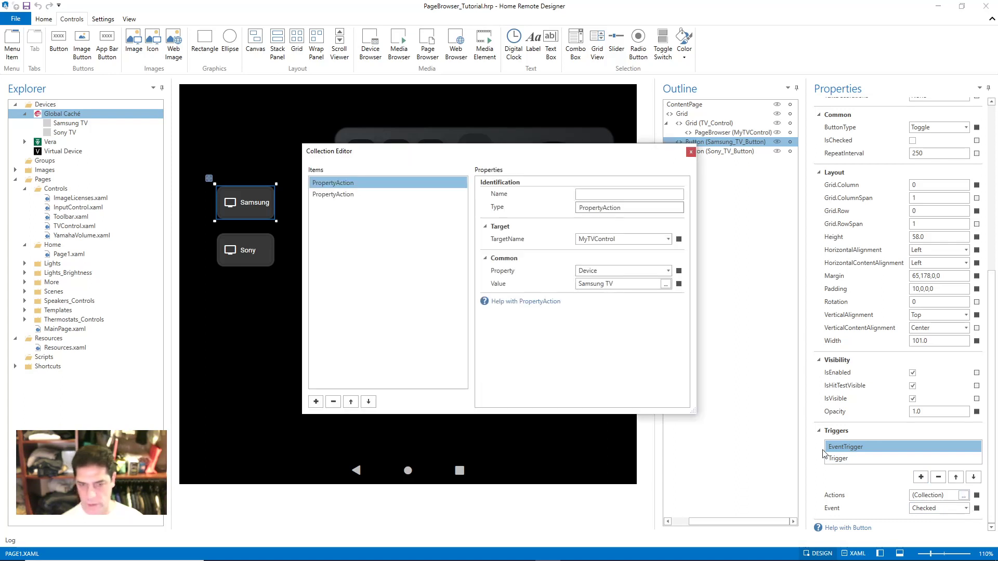
pyautogui.click(329, 184)
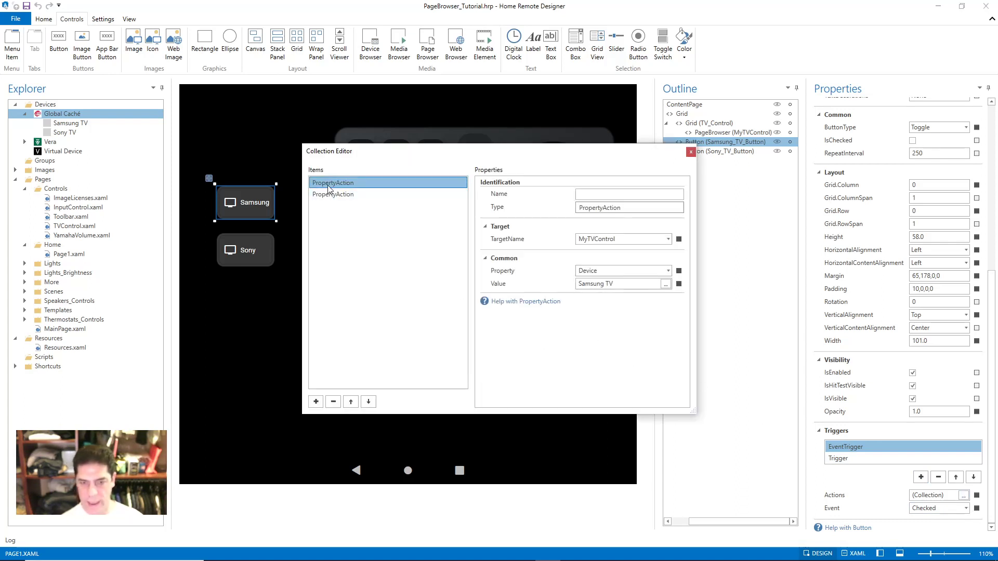
pyautogui.click(316, 402)
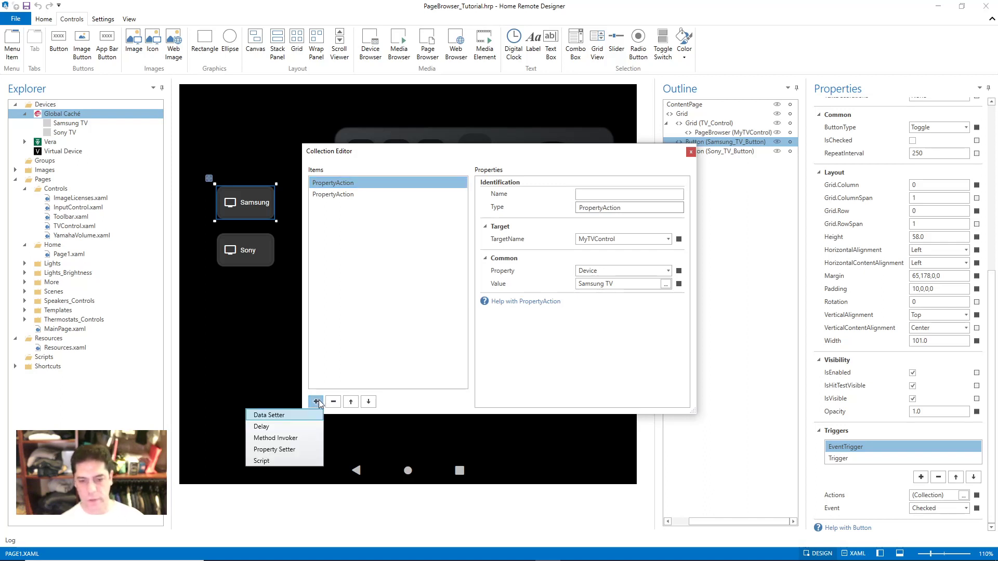
pyautogui.click(349, 318)
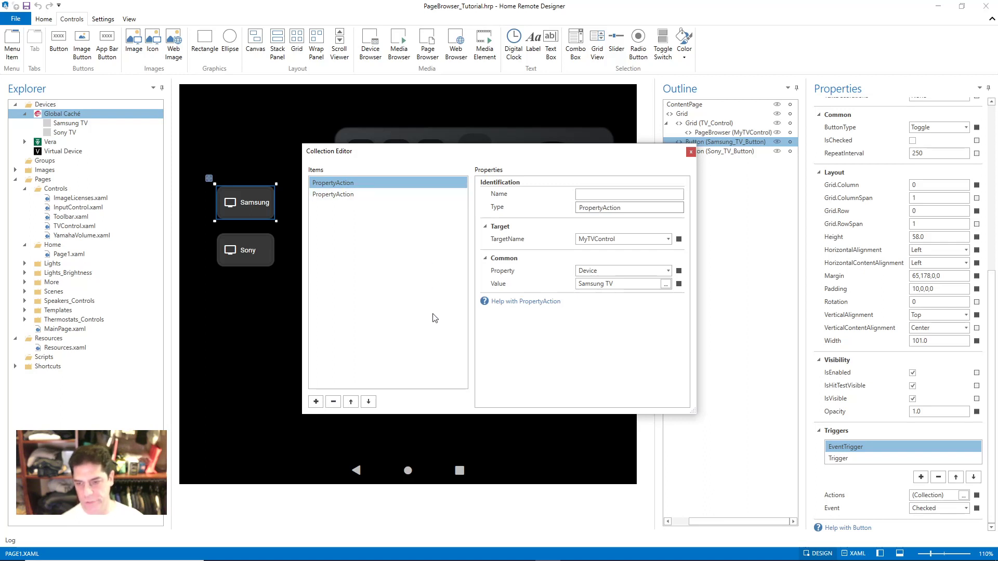
pyautogui.moveTo(464, 153); pyautogui.dragTo(435, 264)
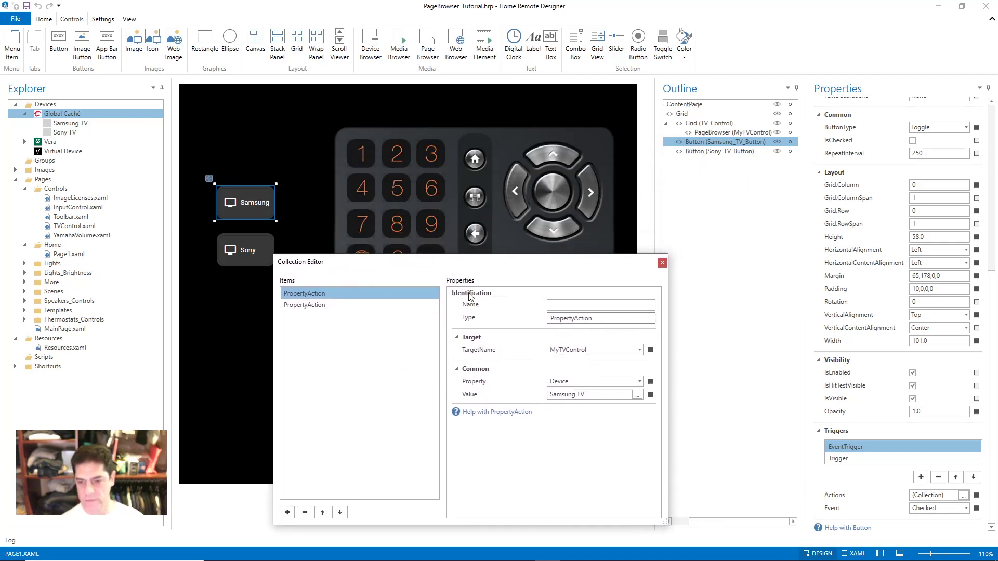
pyautogui.doubleClick(596, 350)
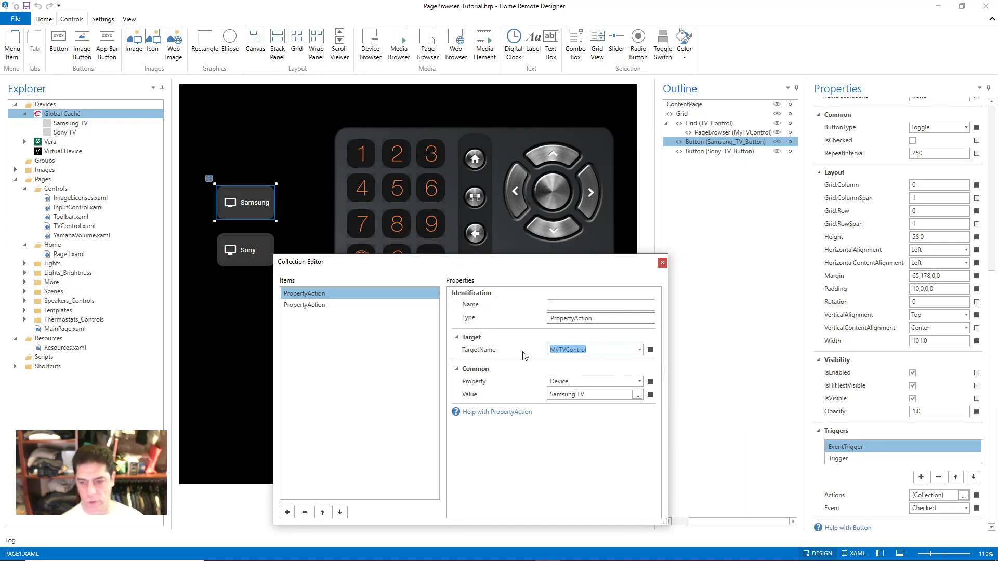
pyautogui.click(661, 262)
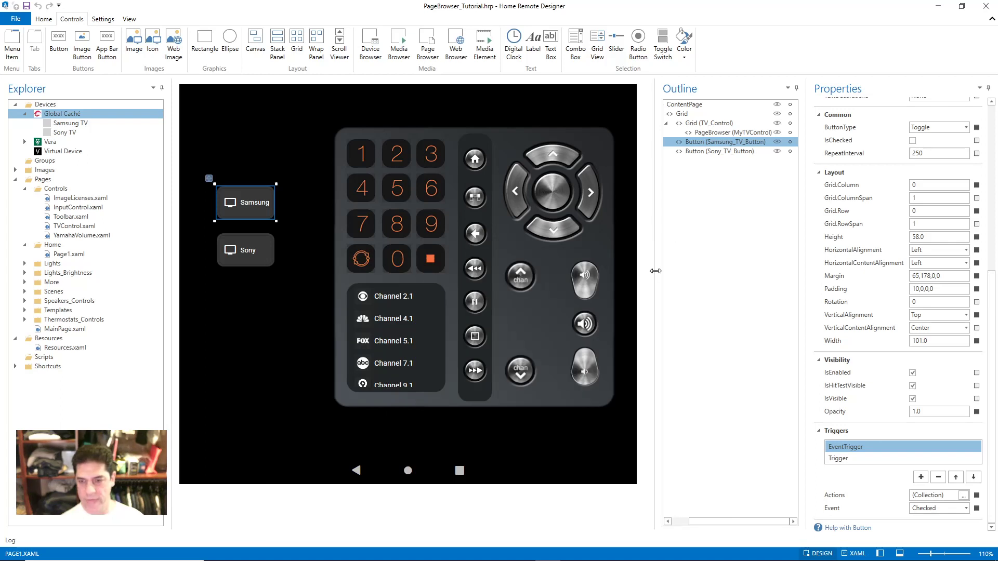
pyautogui.click(720, 132)
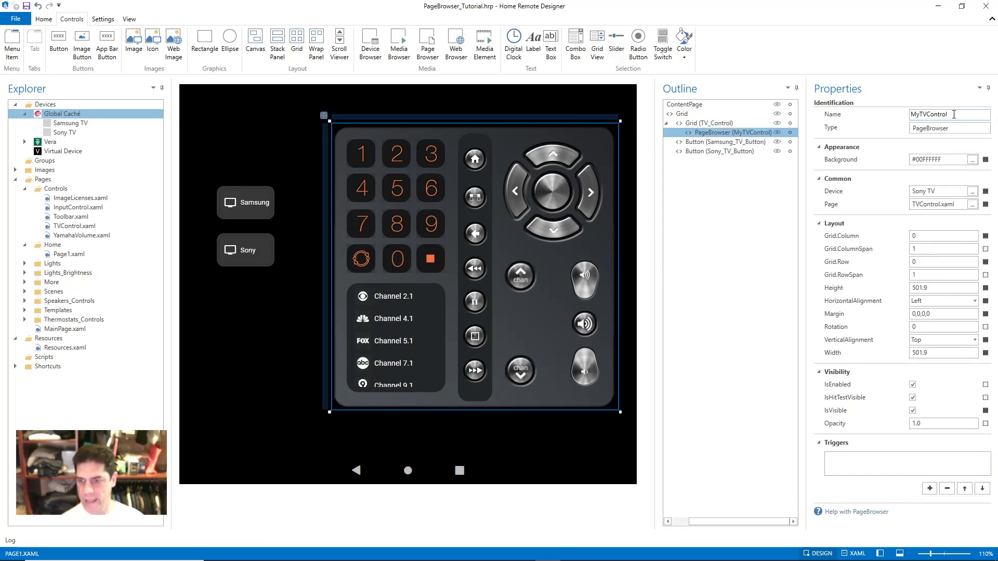
pyautogui.doubleClick(953, 114)
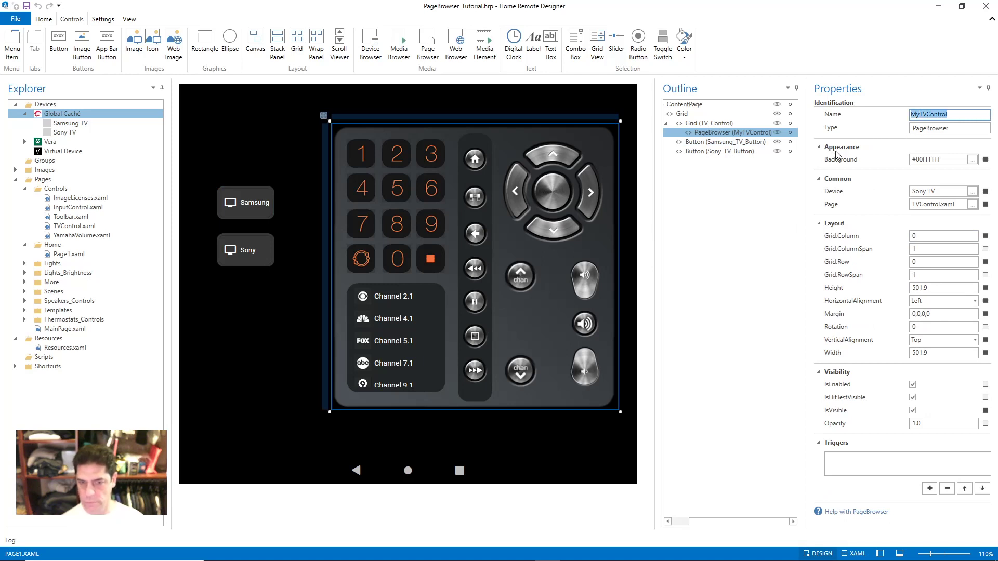
# - Reopen the Samsung button's Checked trigger actions and examine the Device action's value and the second PropertyAction's settings
pyautogui.click(252, 208)
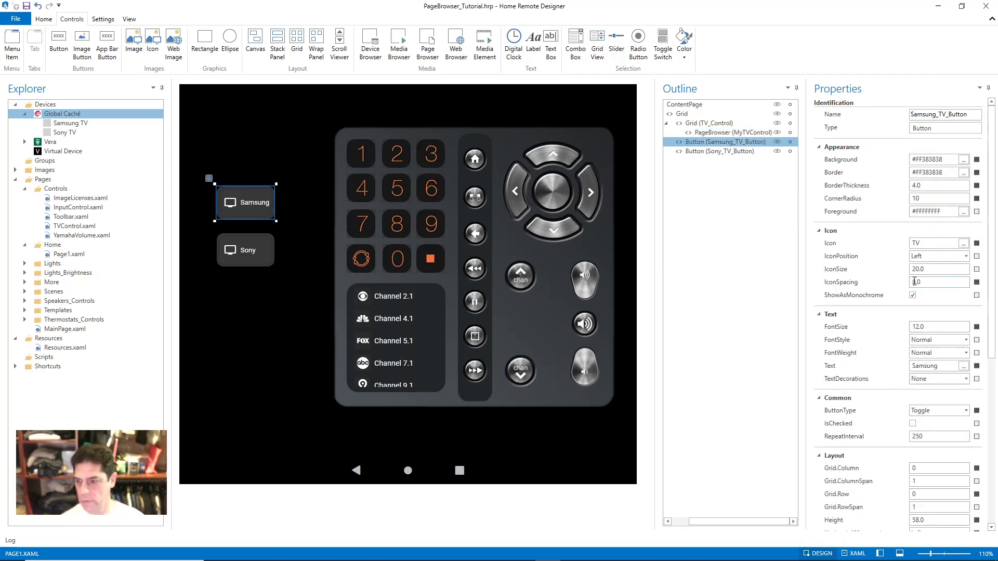
pyautogui.scroll(-5, 915, 281)
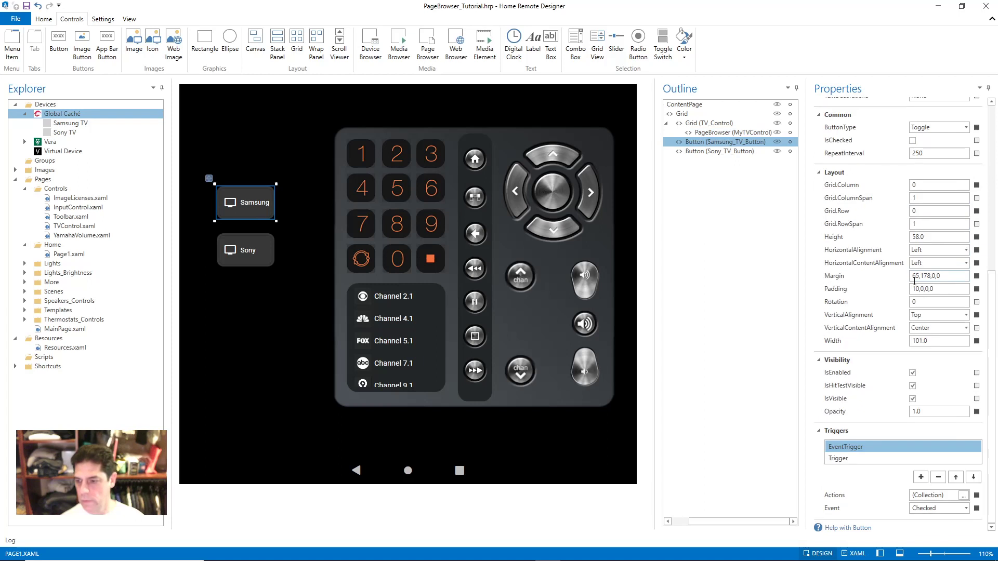
pyautogui.click(963, 495)
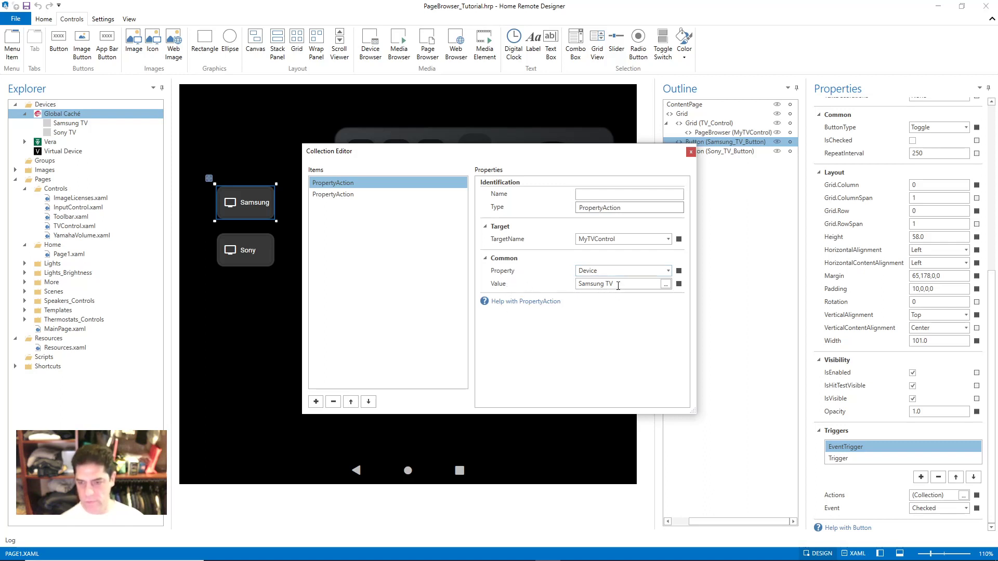
pyautogui.click(666, 283)
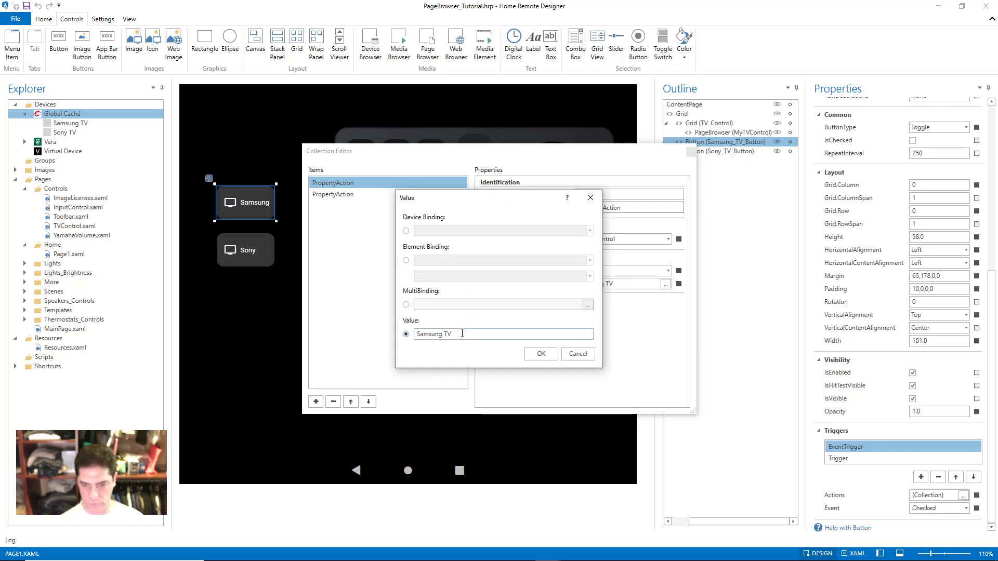
pyautogui.moveTo(462, 337); pyautogui.dragTo(400, 344)
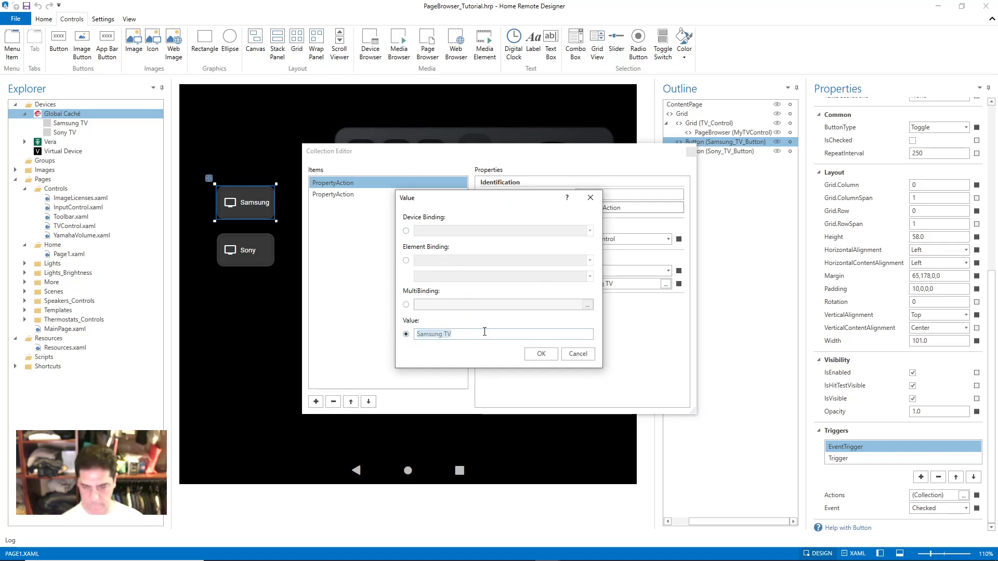
pyautogui.click(574, 353)
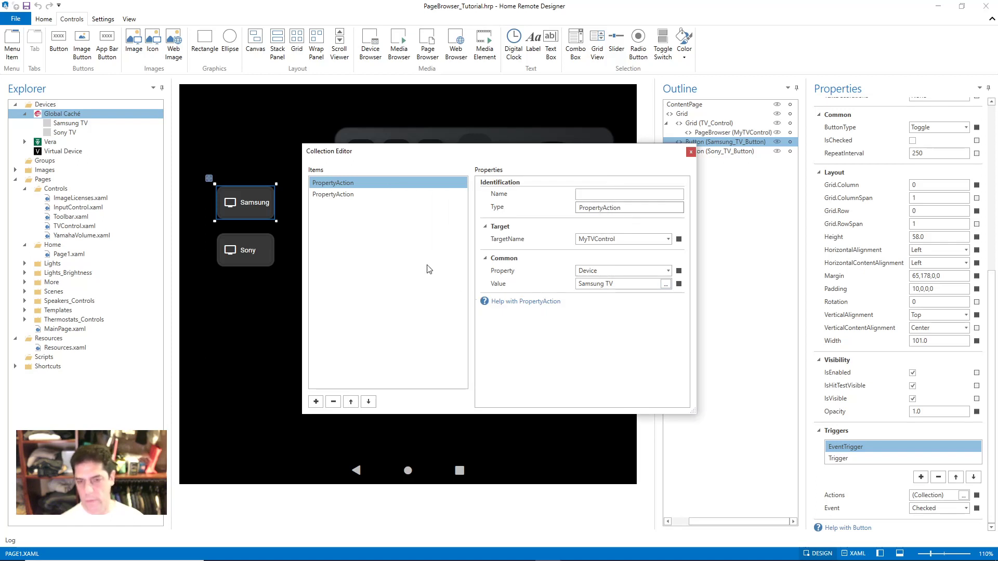
pyautogui.click(341, 197)
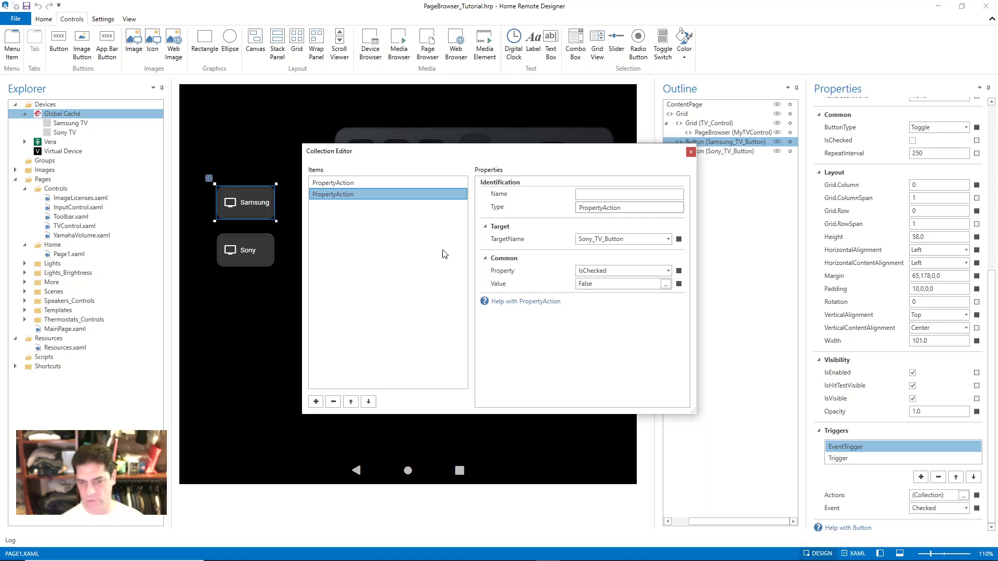
# - Examine both PropertyActions of the Sony button's Checked trigger, then close the collection and deselect the button
pyautogui.click(691, 152)
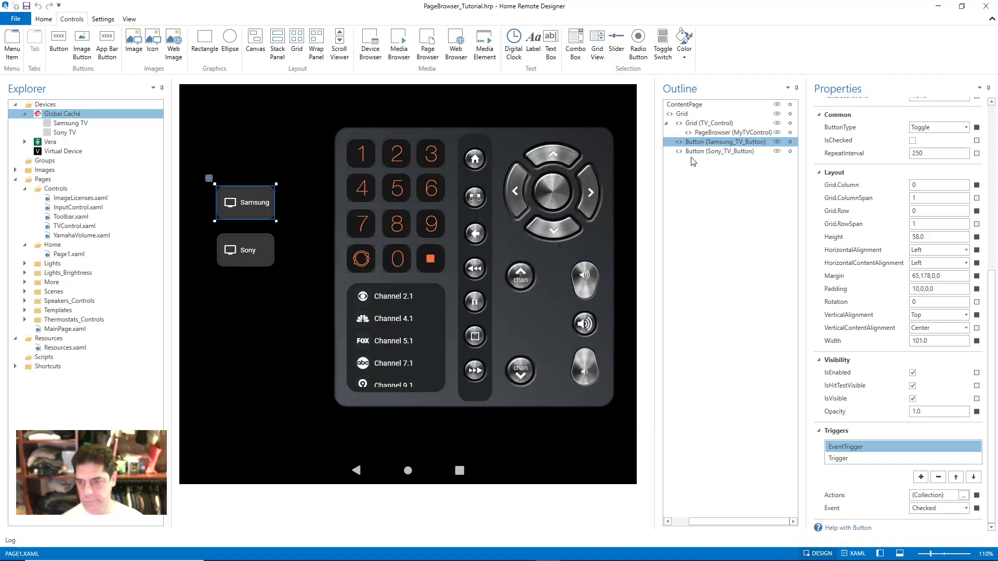
pyautogui.click(689, 152)
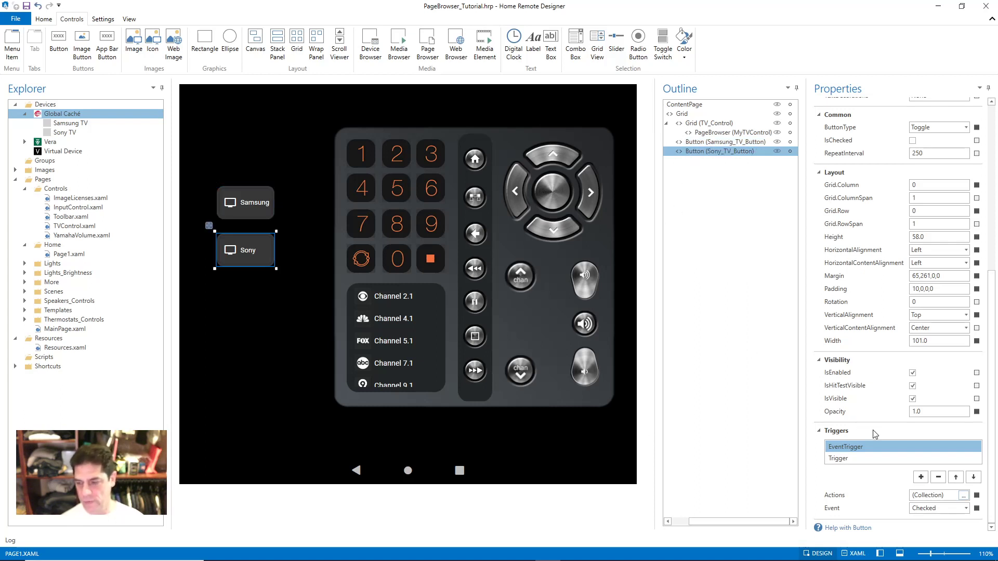
pyautogui.click(962, 495)
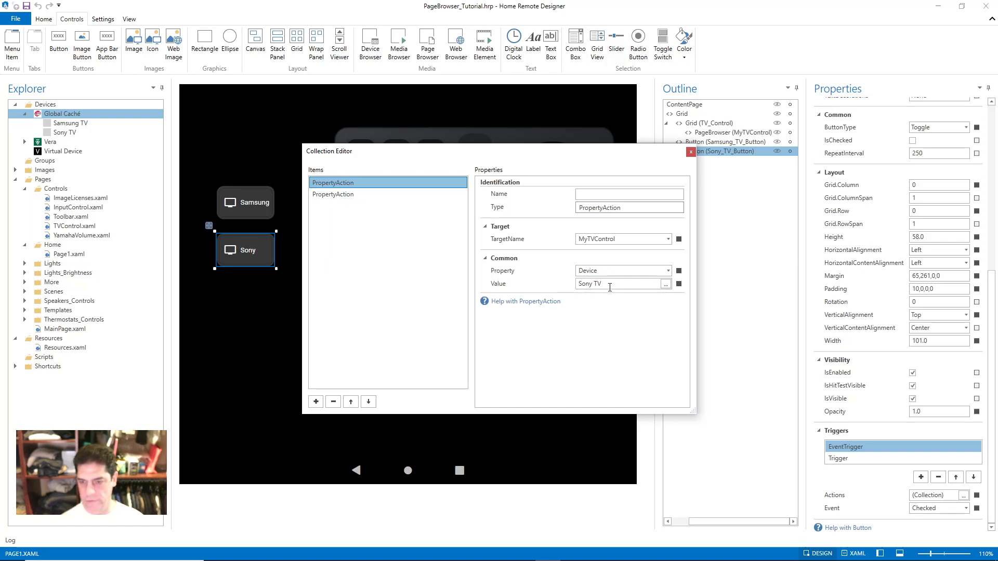
pyautogui.click(334, 196)
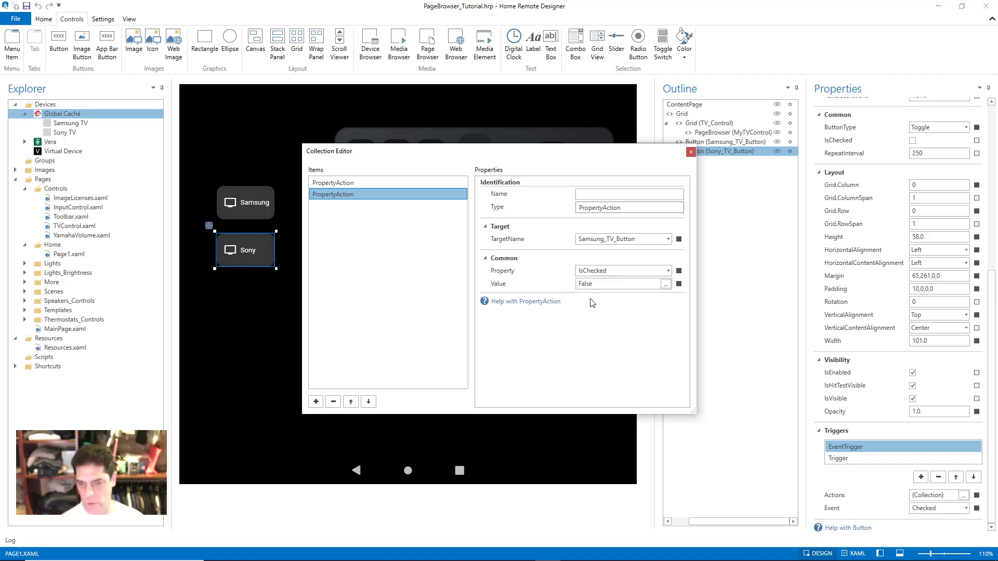
pyautogui.click(690, 152)
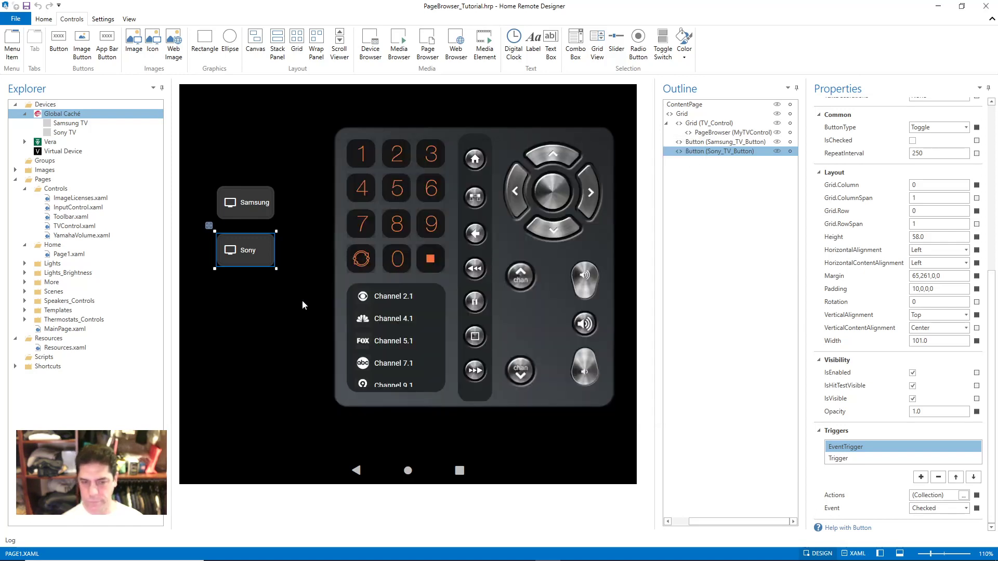
pyautogui.click(284, 307)
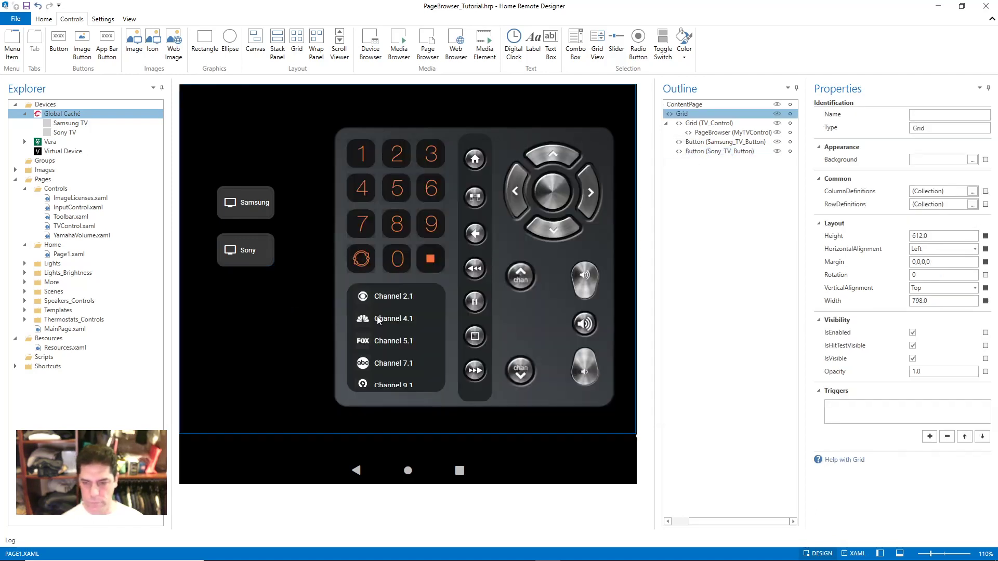
# - Review the Samsung button's property trigger, including the available trigger types, its Property options and its Value
pyautogui.click(237, 202)
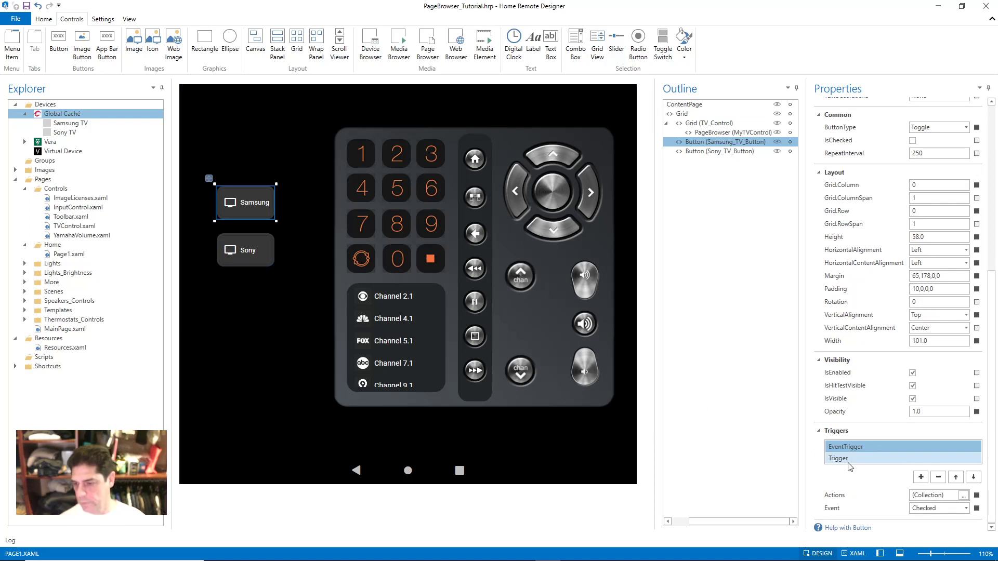
pyautogui.click(850, 460)
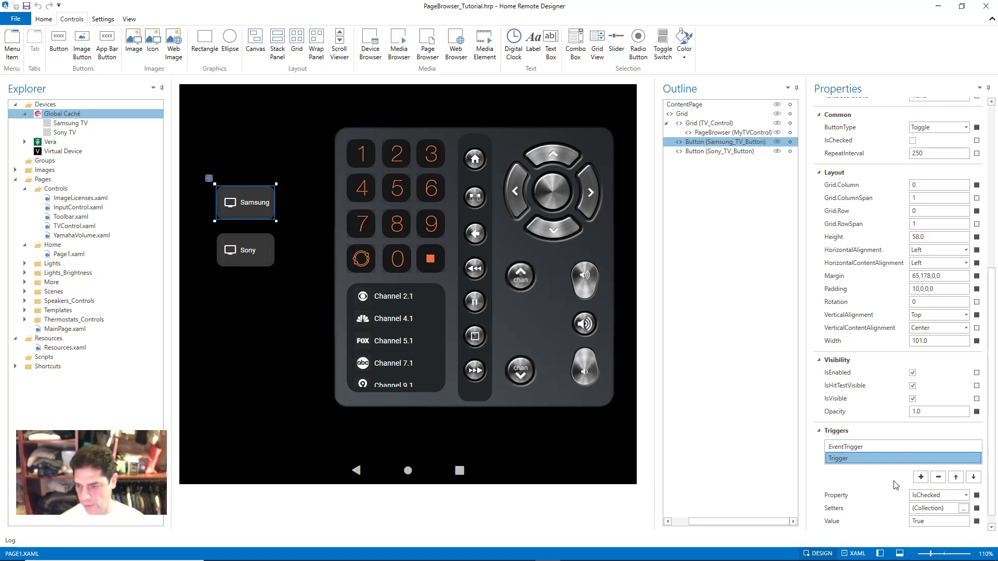
pyautogui.click(921, 477)
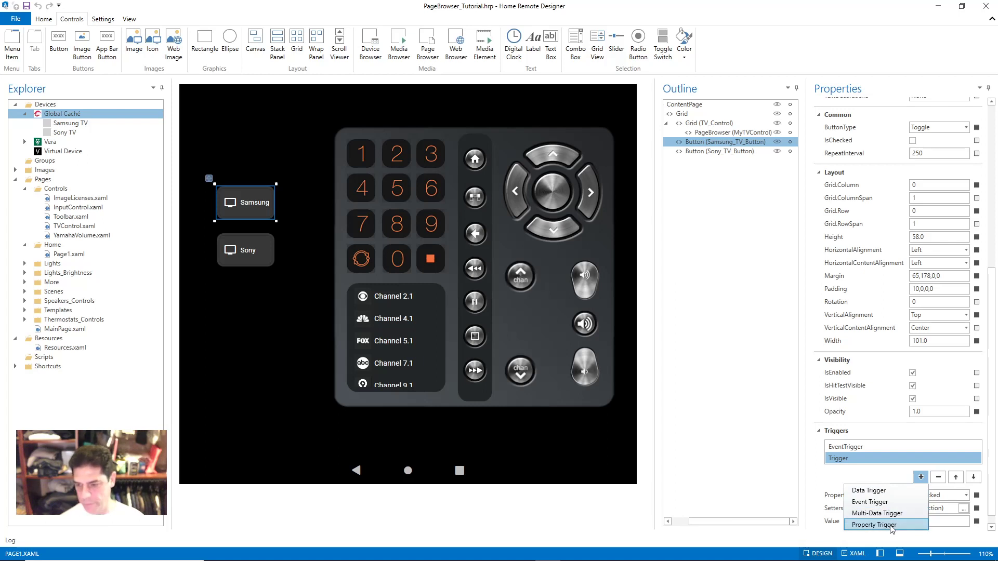
pyautogui.click(850, 461)
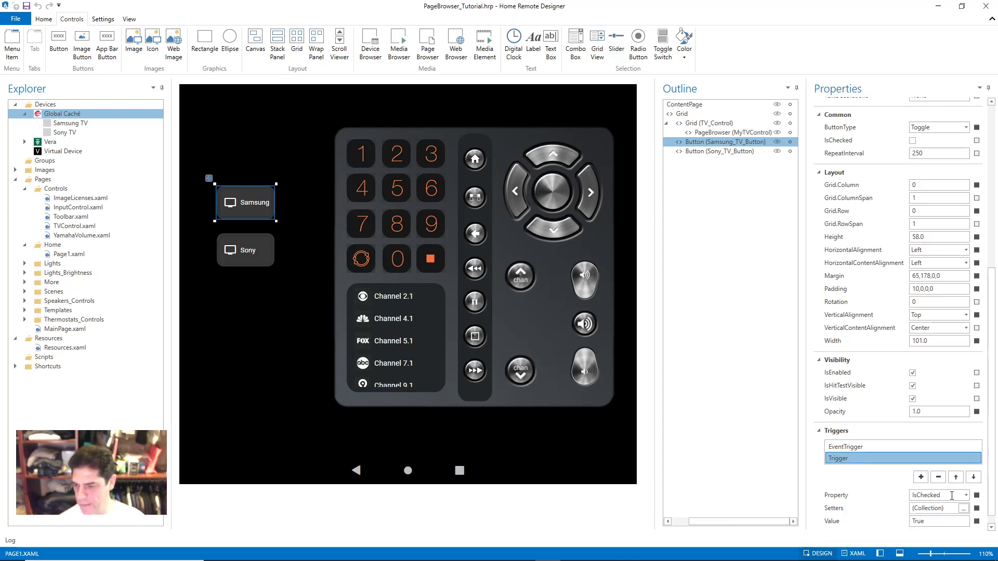
pyautogui.click(964, 497)
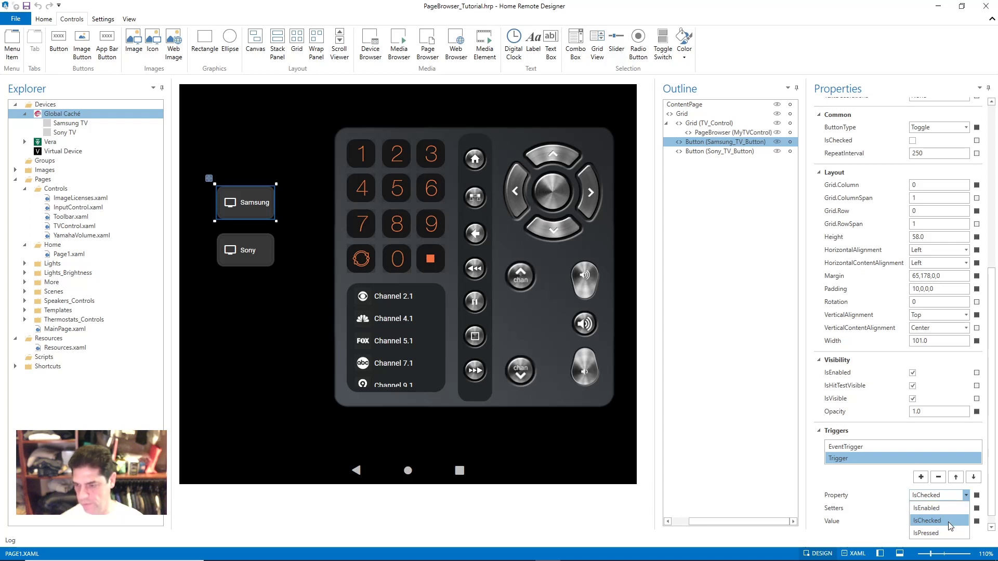
pyautogui.click(947, 520)
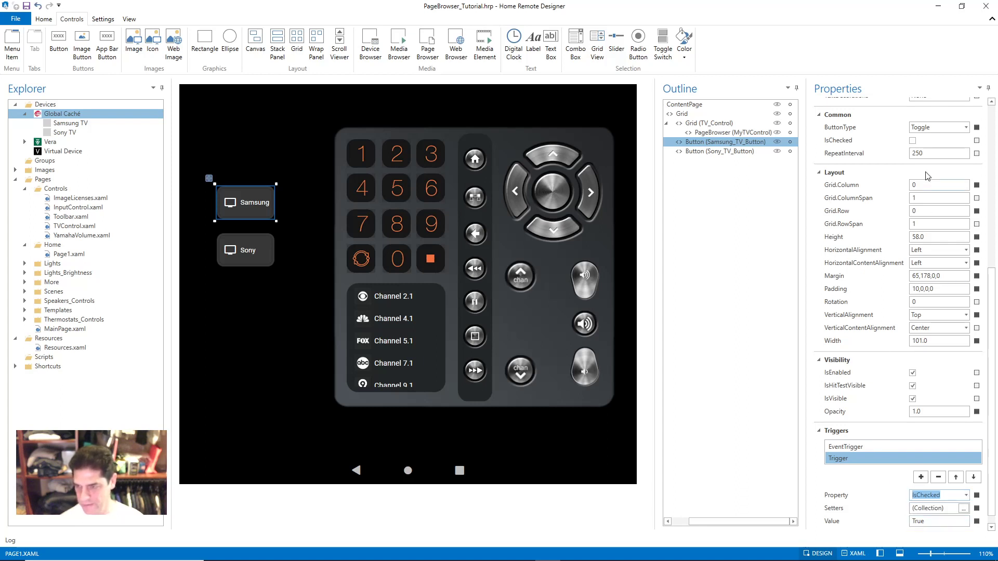
pyautogui.scroll(-1, 878, 439)
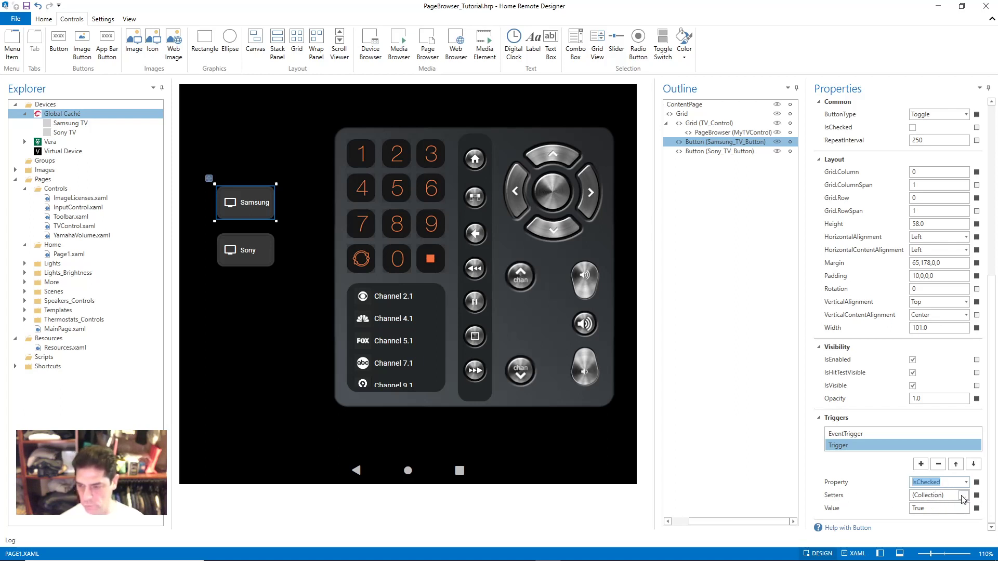
pyautogui.click(938, 512)
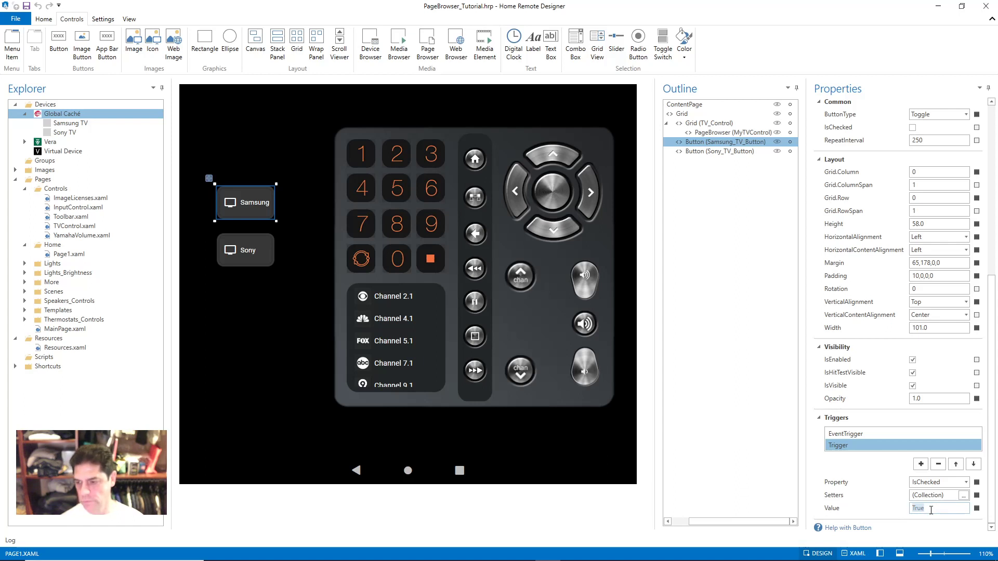
pyautogui.click(830, 497)
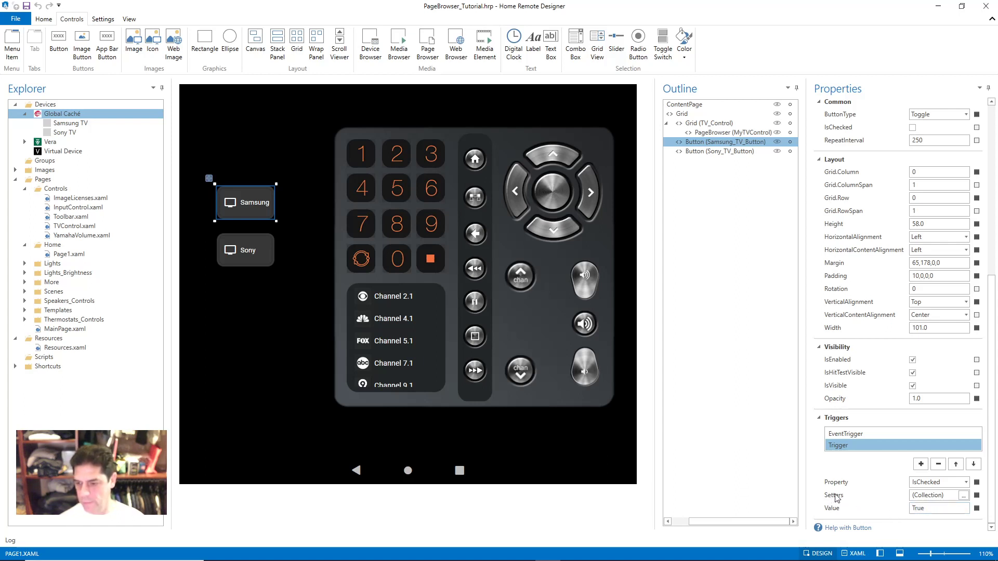
# - Examine the BorderThickness and Border setters of the Samsung button's IsChecked trigger, then close the collection
pyautogui.click(963, 495)
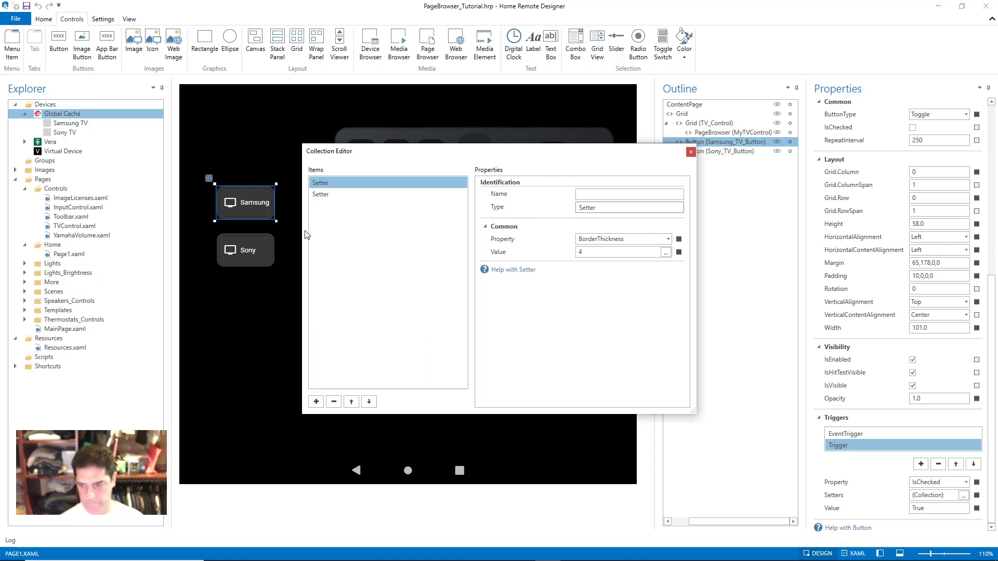
pyautogui.click(314, 194)
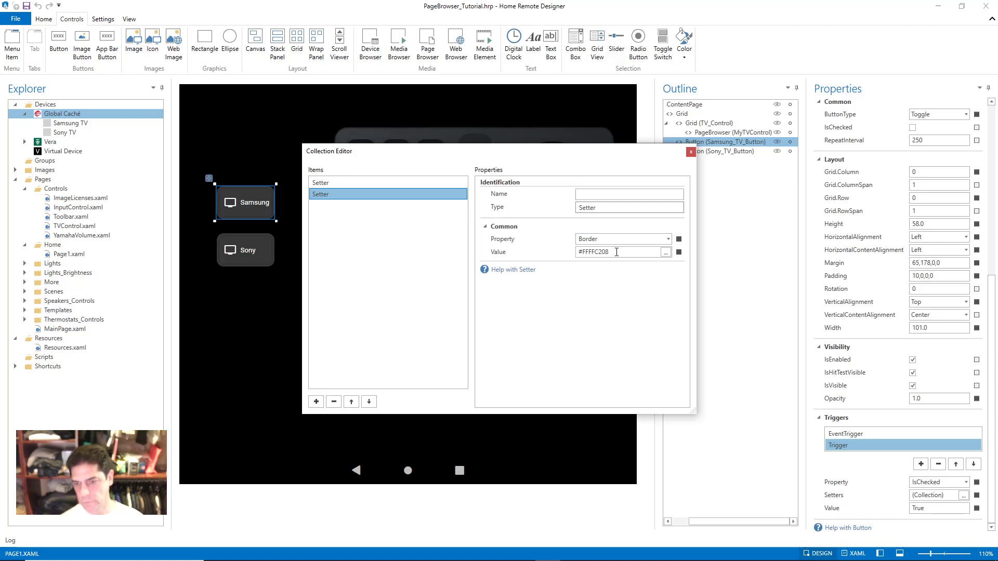
pyautogui.moveTo(617, 252); pyautogui.dragTo(571, 253)
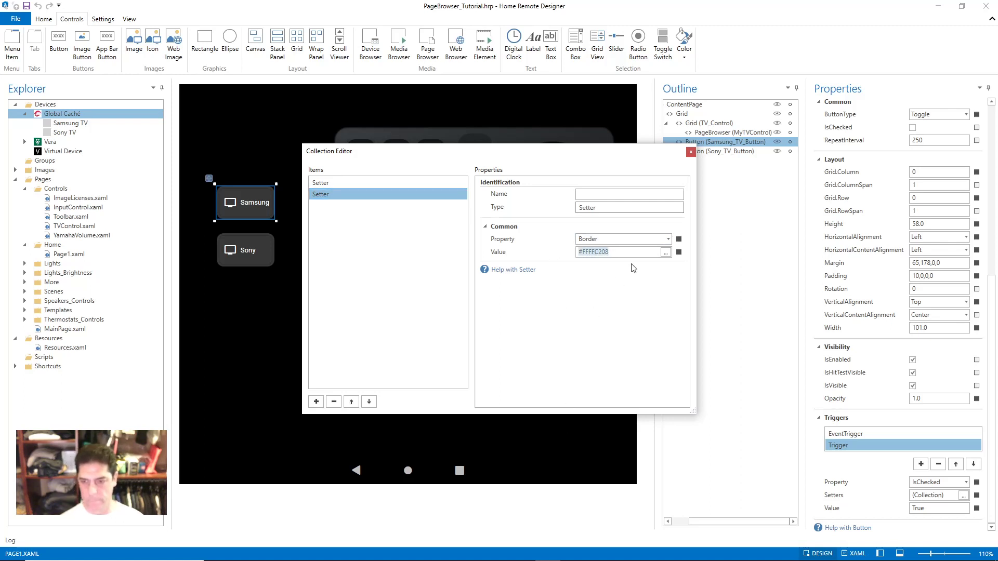
pyautogui.click(611, 253)
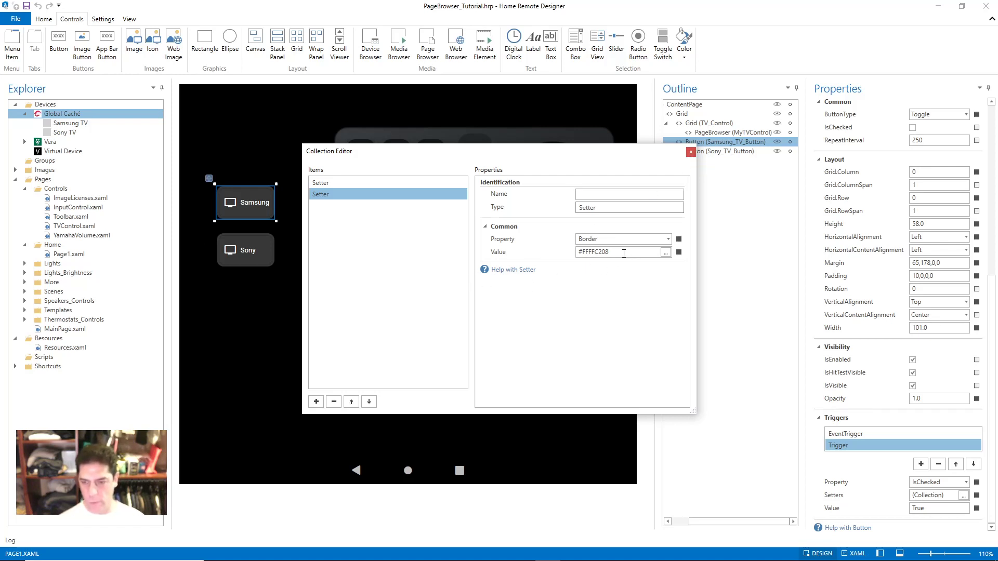
pyautogui.moveTo(609, 253); pyautogui.dragTo(578, 253)
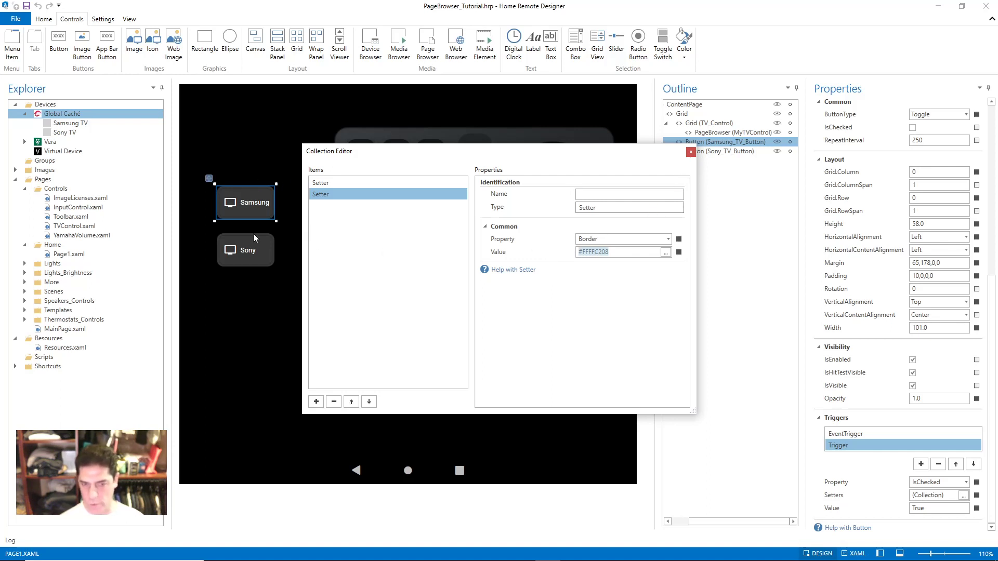
pyautogui.click(690, 152)
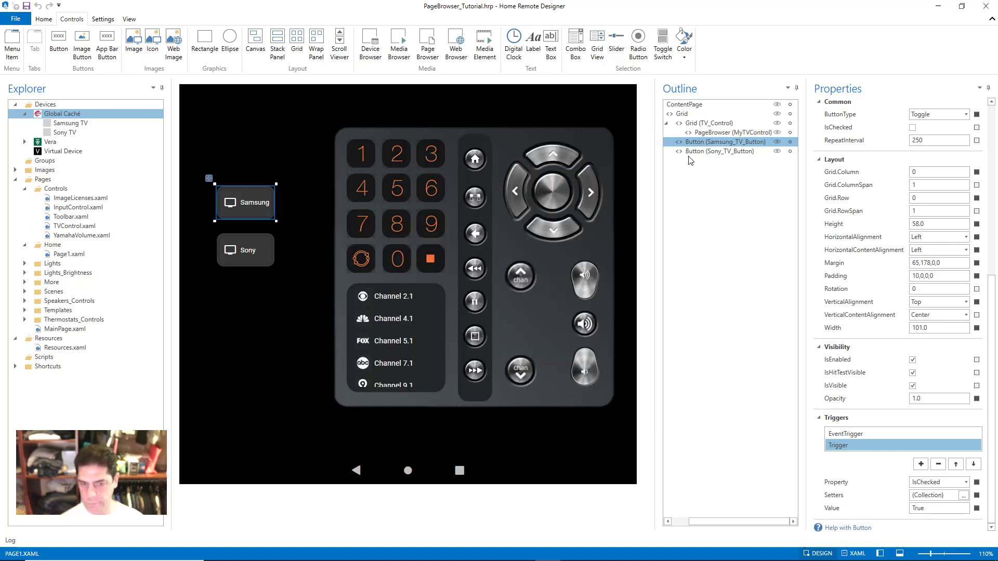
# - Examine both setters of the Sony button's IsChecked trigger, then close the collection and deselect the button
pyautogui.click(264, 256)
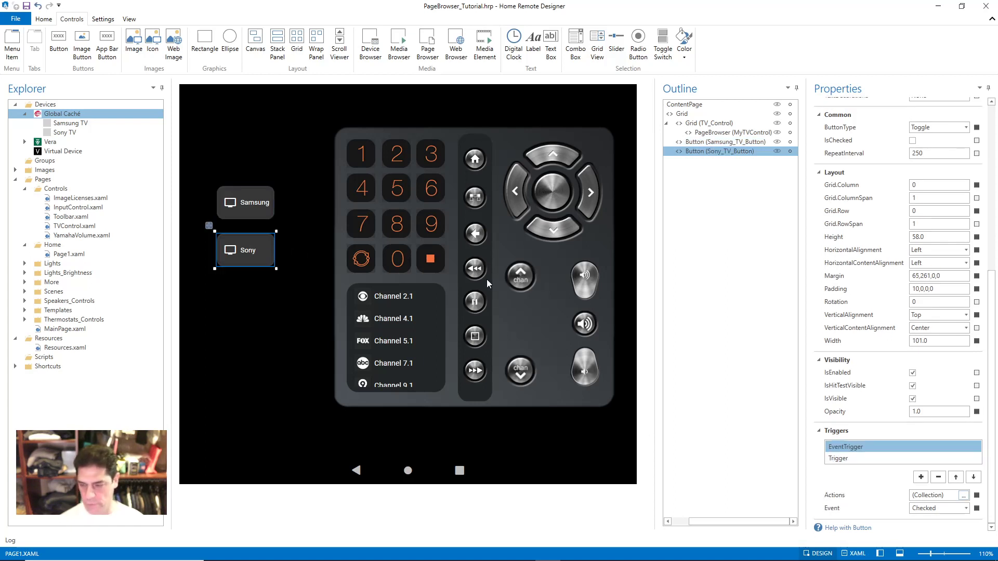
pyautogui.click(865, 459)
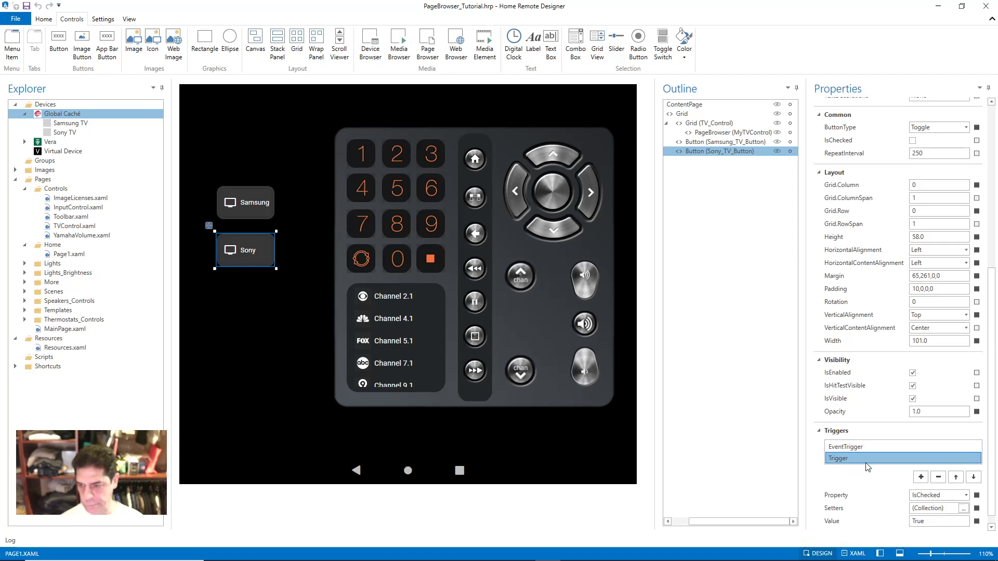
pyautogui.click(963, 509)
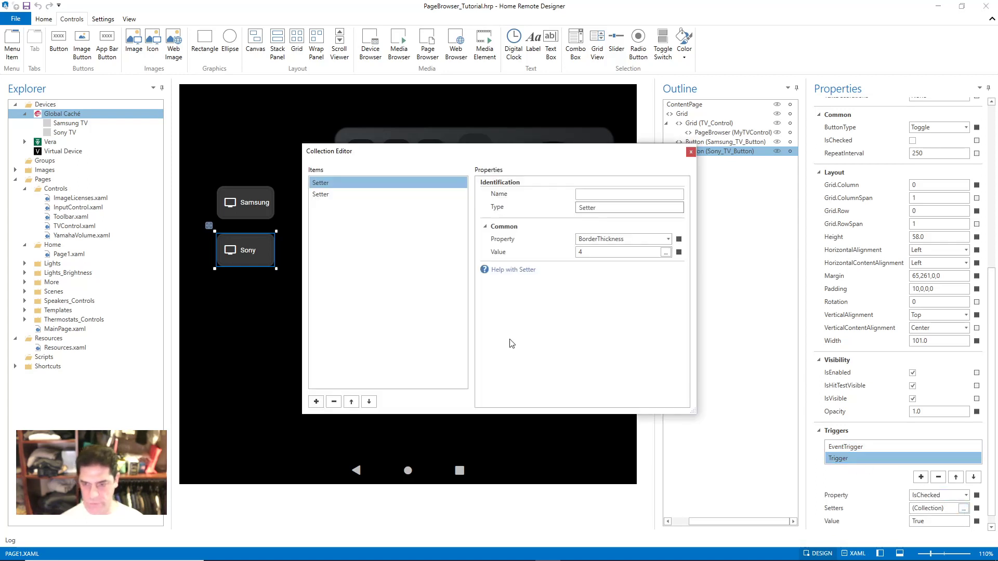
pyautogui.click(322, 196)
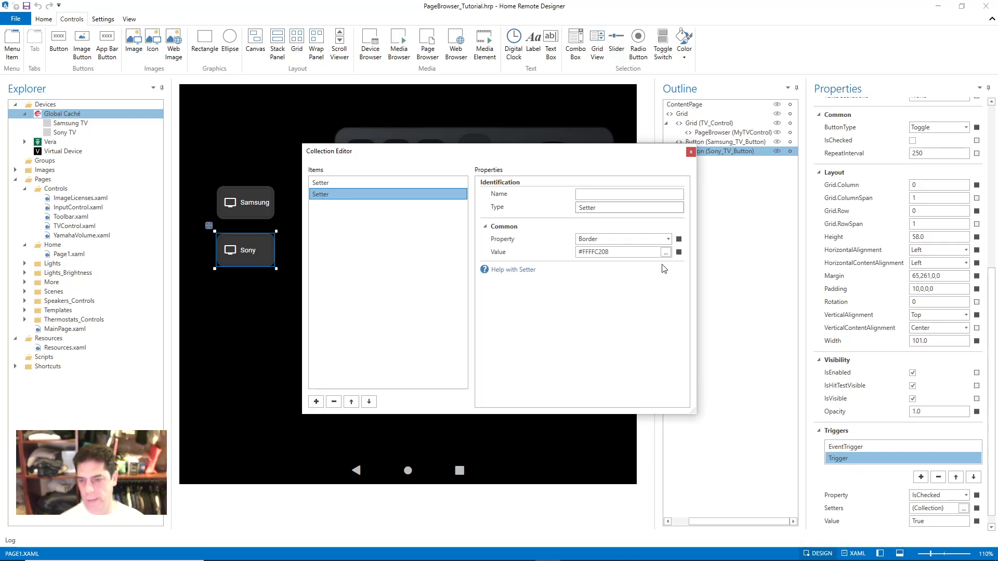
pyautogui.click(593, 251)
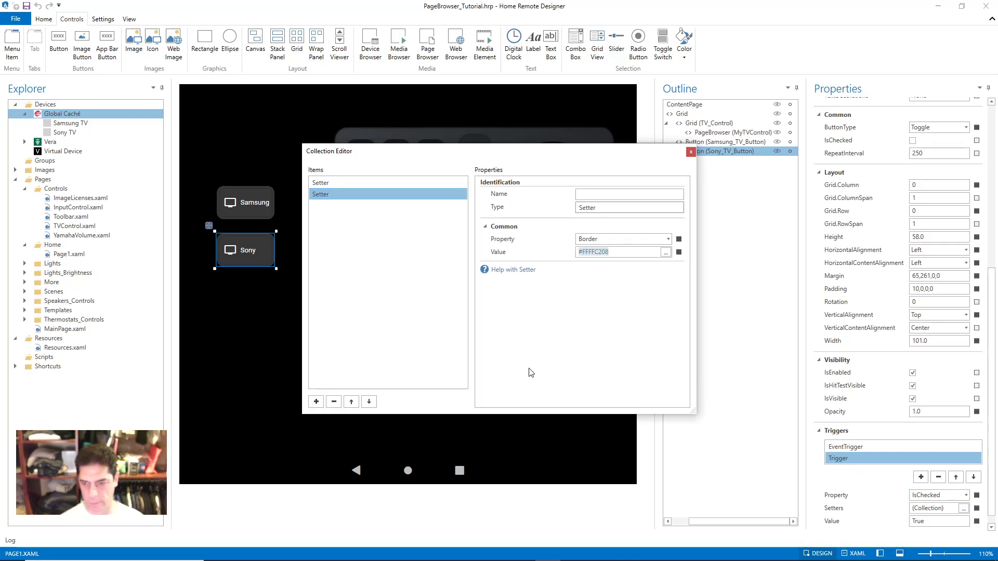
pyautogui.click(691, 152)
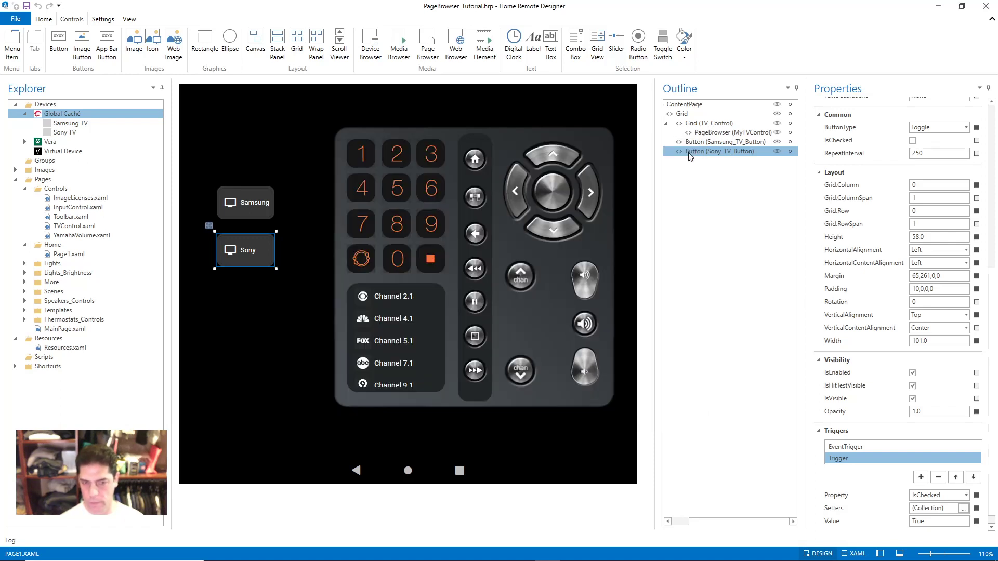
pyautogui.click(208, 176)
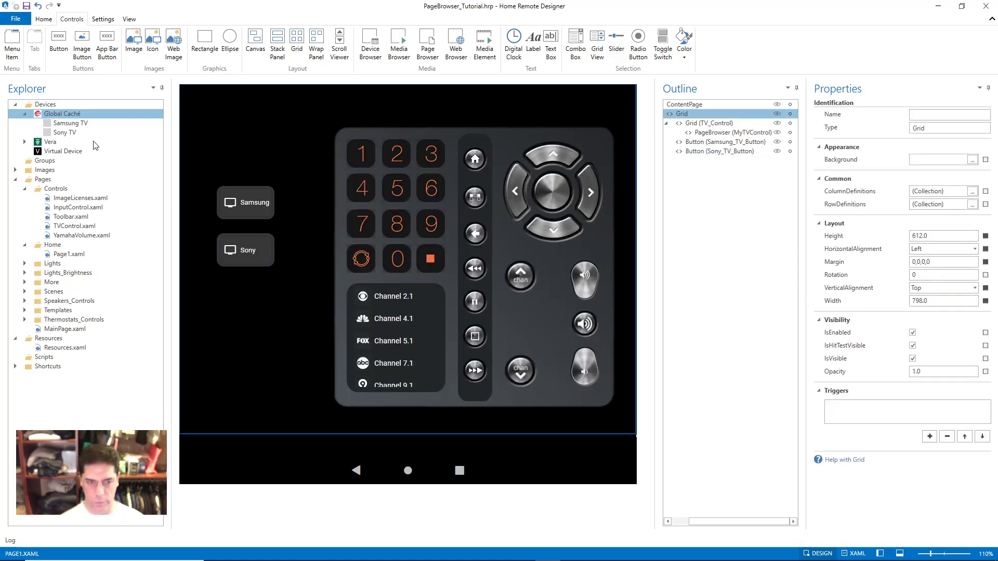
# - Run the simulator, switch repeatedly between the Samsung and Sony buttons to test their highlighting, and stop the simulation
pyautogui.click(44, 19)
pyautogui.click(11, 37)
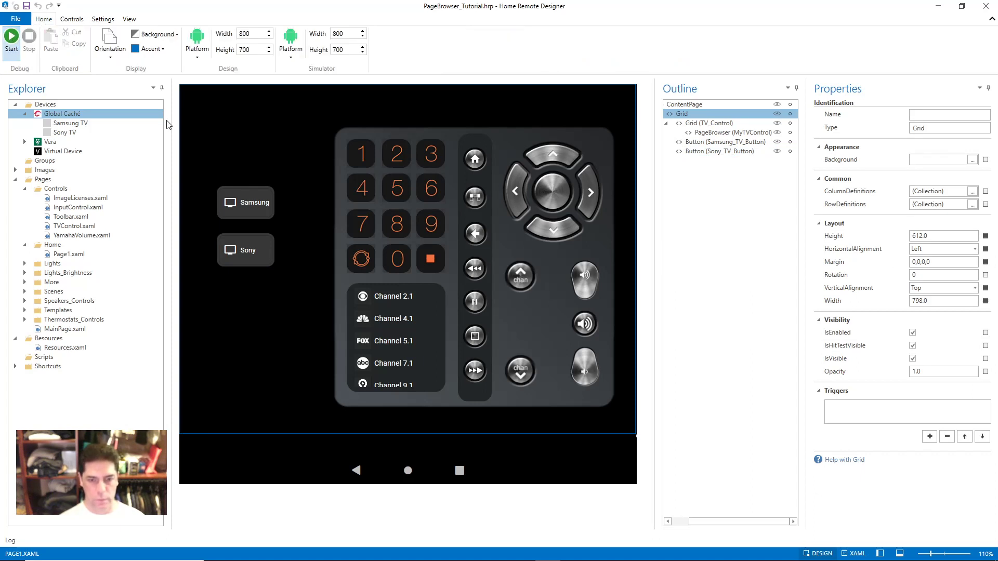
pyautogui.click(258, 204)
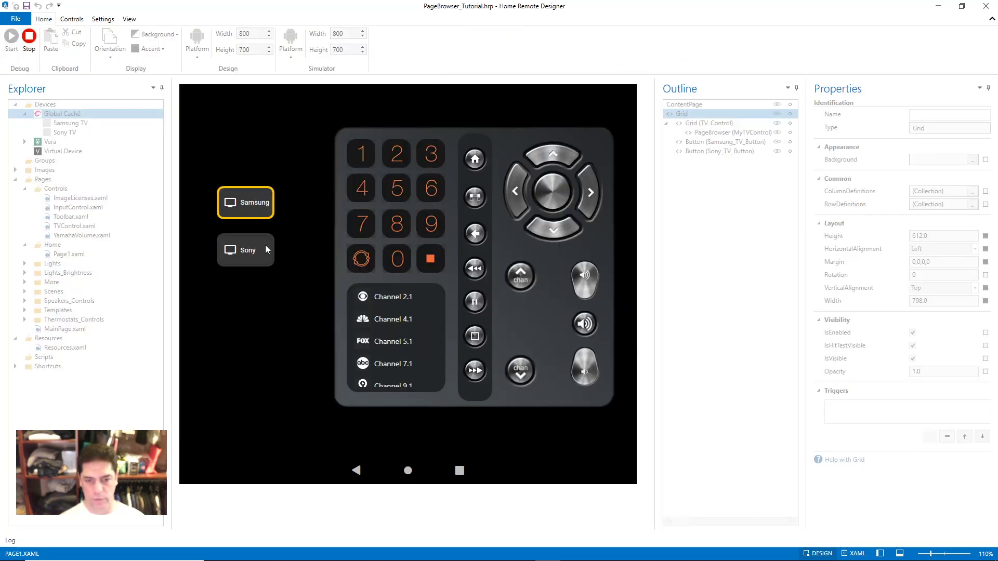
pyautogui.click(264, 252)
pyautogui.click(262, 211)
pyautogui.click(264, 249)
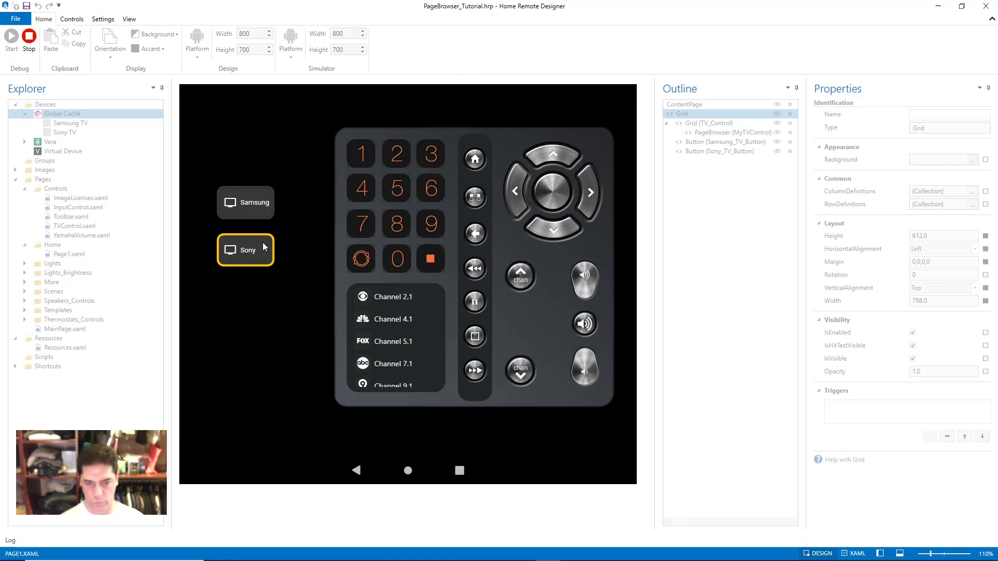
pyautogui.click(260, 212)
pyautogui.click(261, 256)
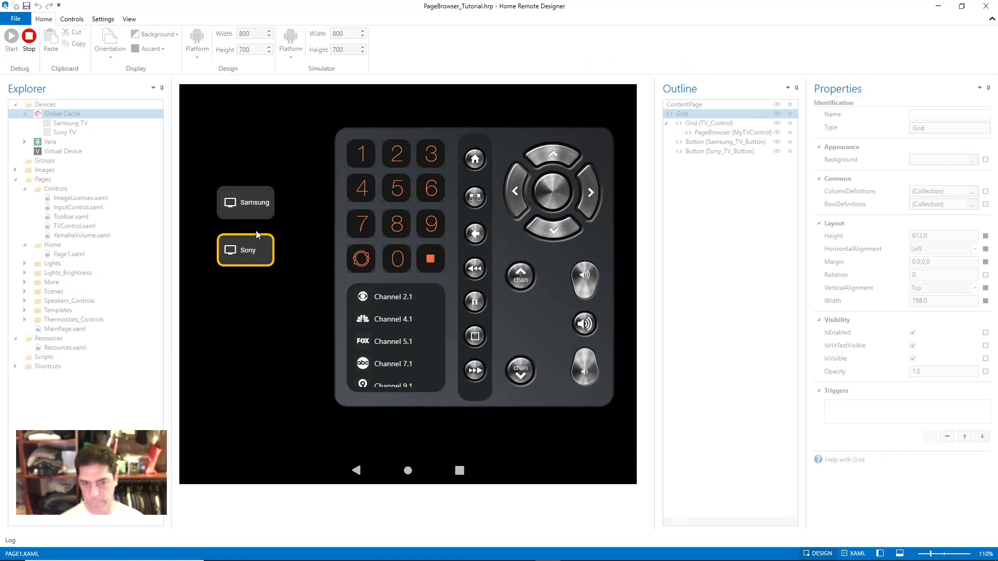
pyautogui.click(251, 211)
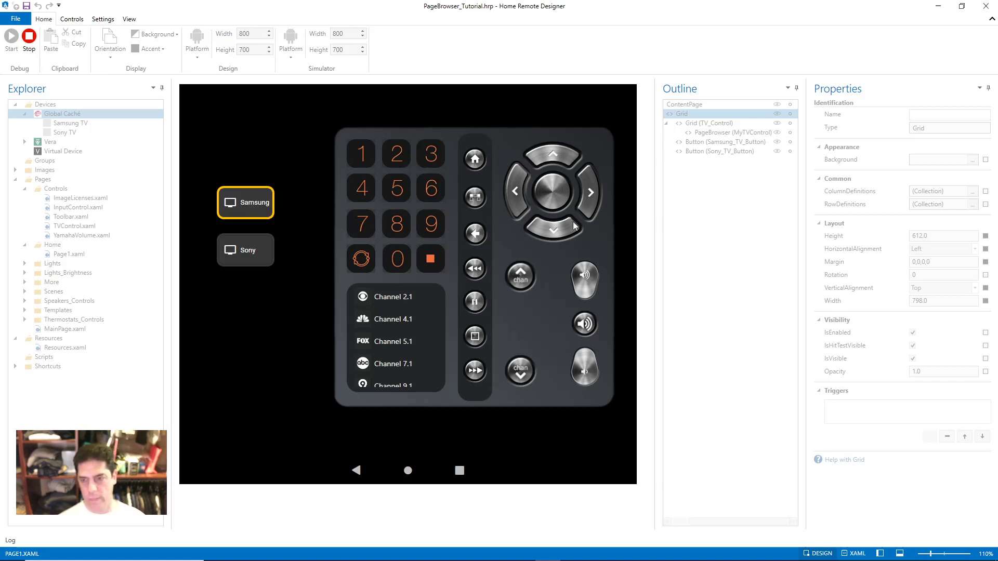
pyautogui.click(29, 39)
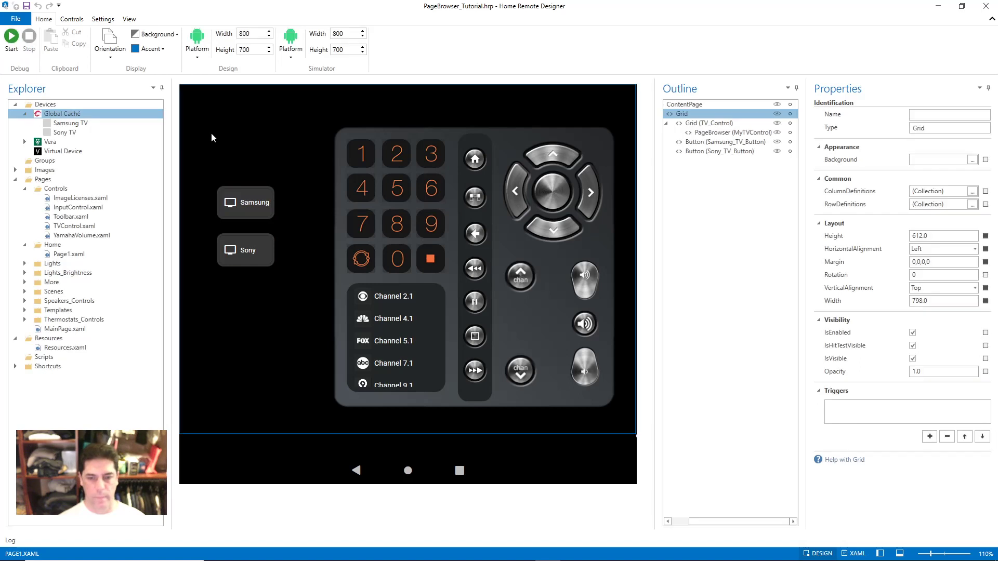
# - Review the MyTVControl PageBrowser's properties on Page1, then open the TVControl.xaml page it references
pyautogui.click(712, 133)
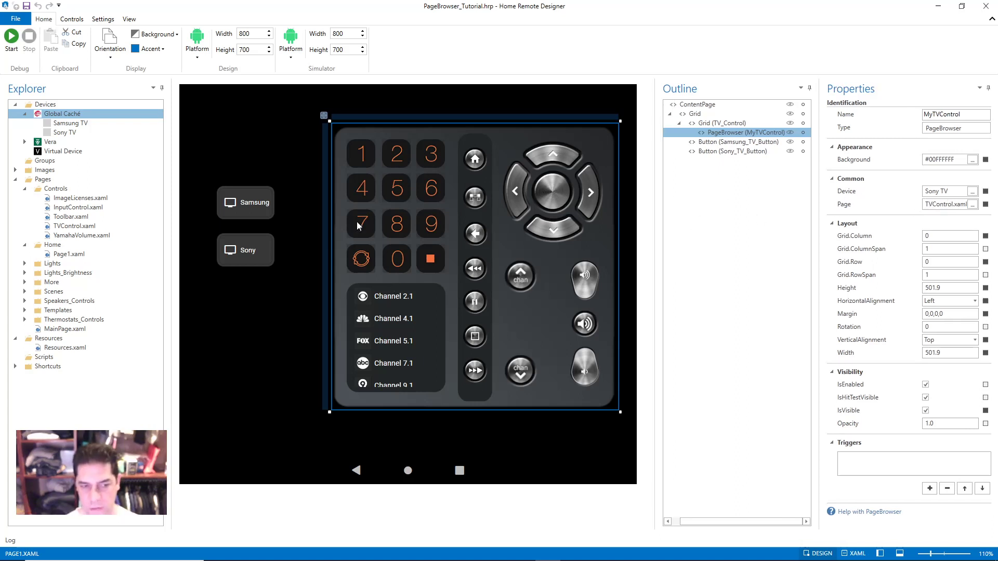
pyautogui.click(64, 229)
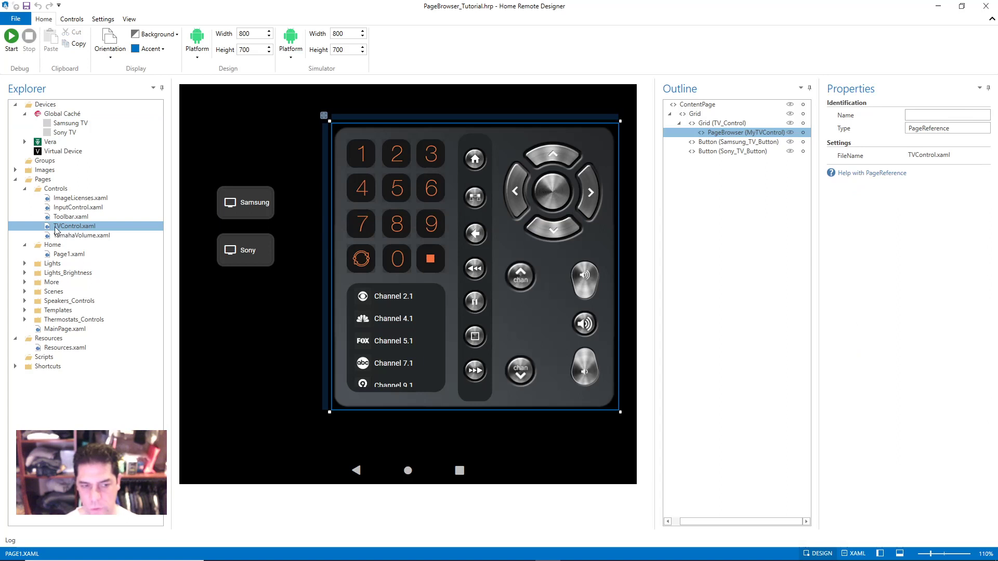
pyautogui.click(51, 235)
pyautogui.click(50, 230)
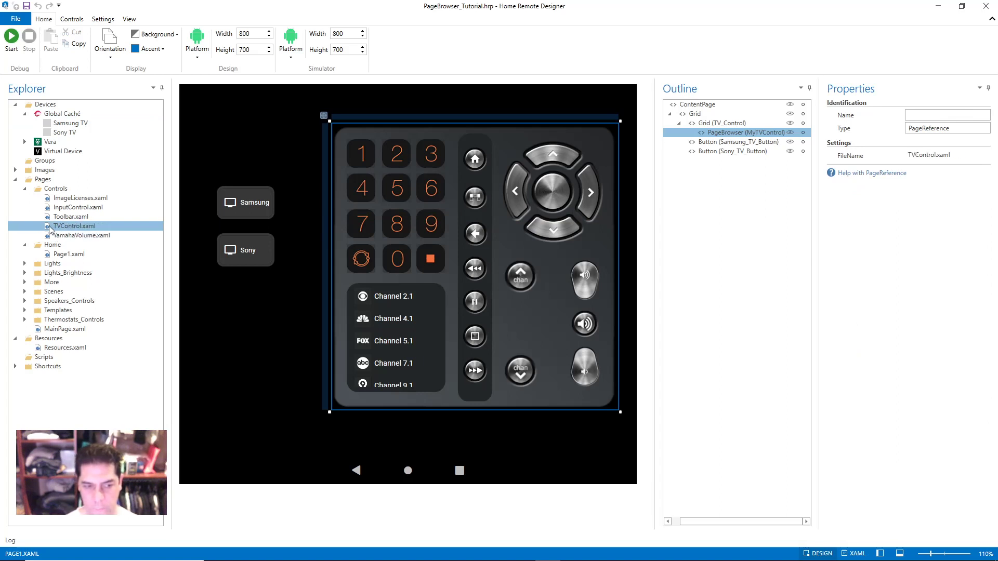
pyautogui.doubleClick(51, 229)
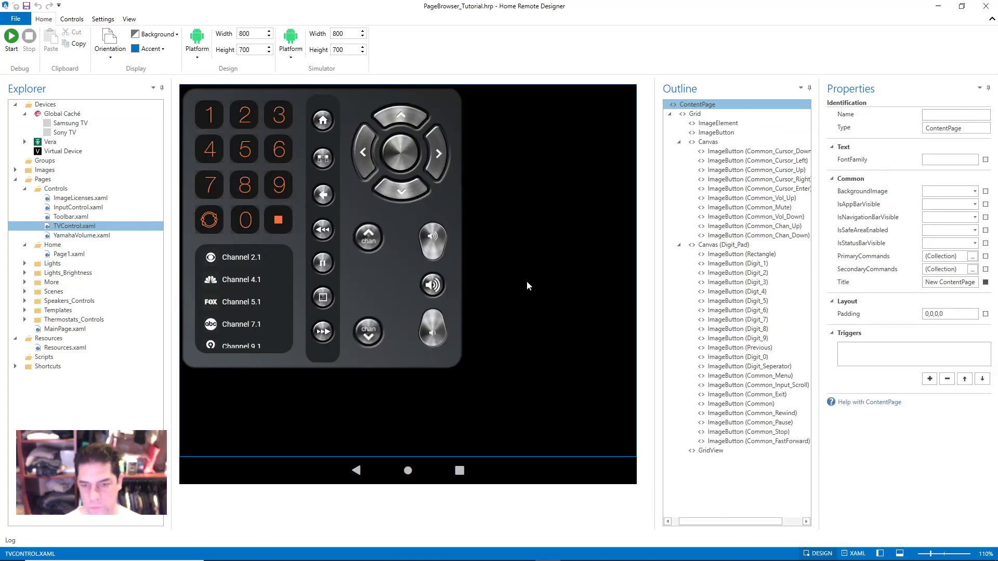
# - Inspect the properties and event triggers of the cursor-down and volume-up image buttons on the TVControl page
pyautogui.click(405, 197)
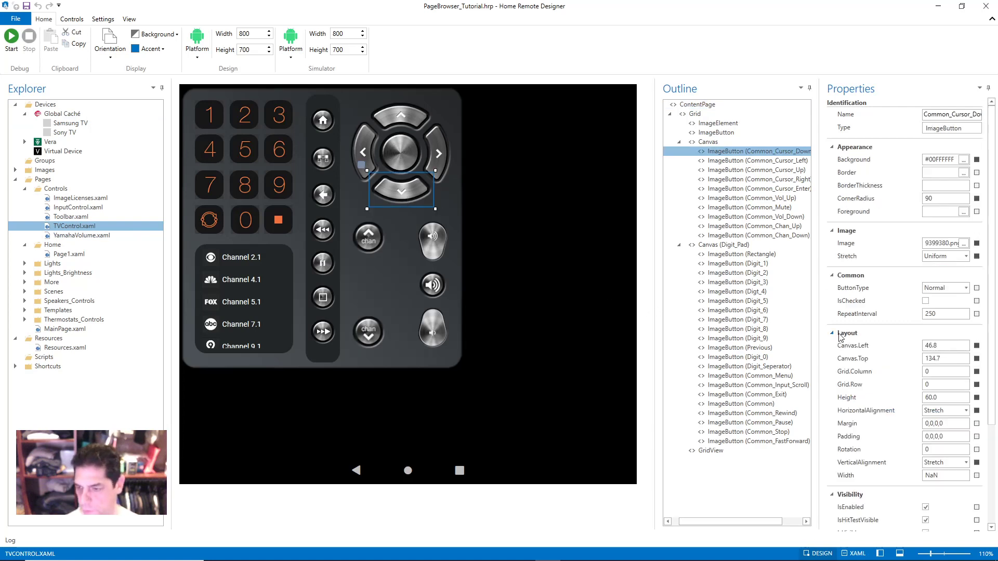
pyautogui.scroll(-5, 852, 338)
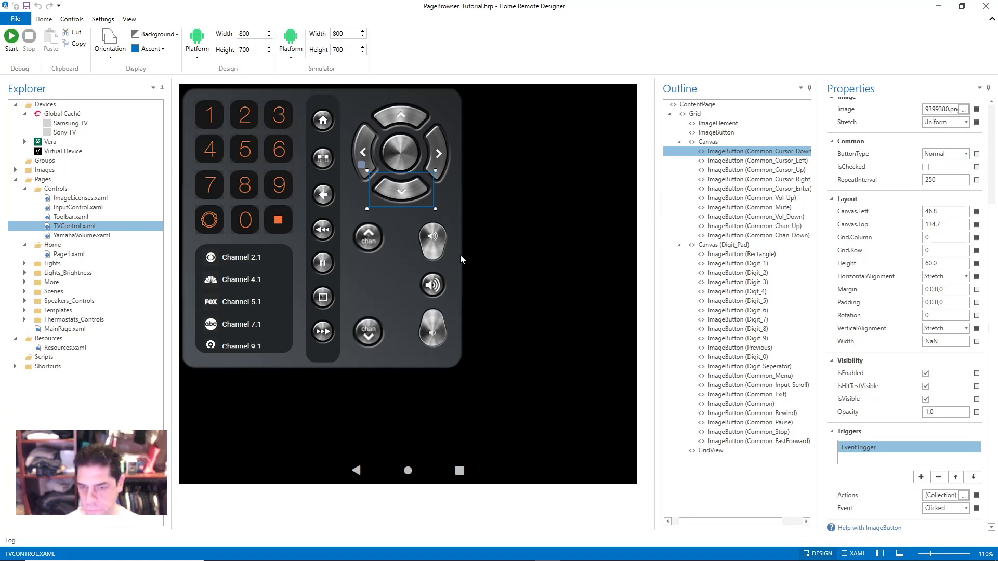
pyautogui.click(437, 248)
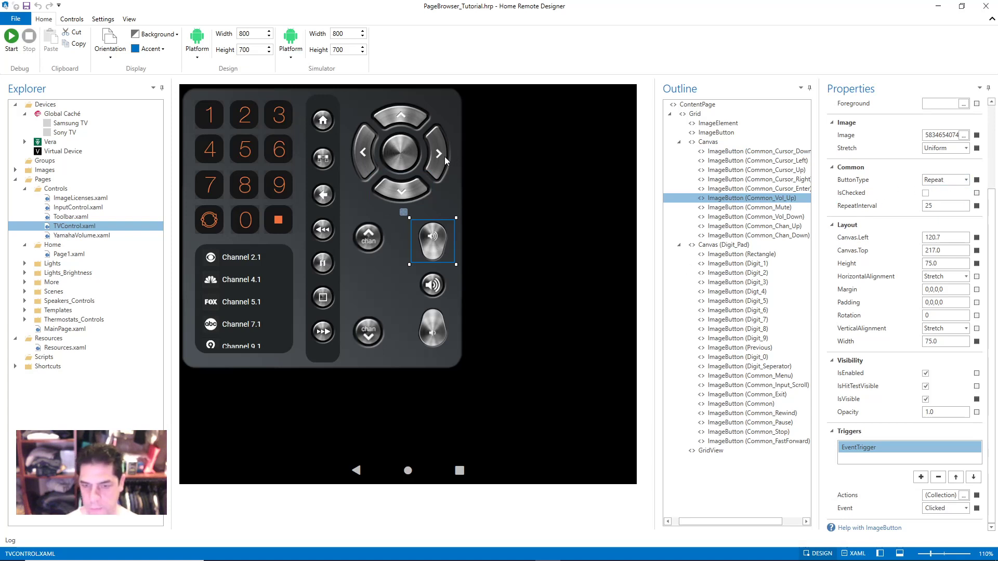
pyautogui.click(398, 187)
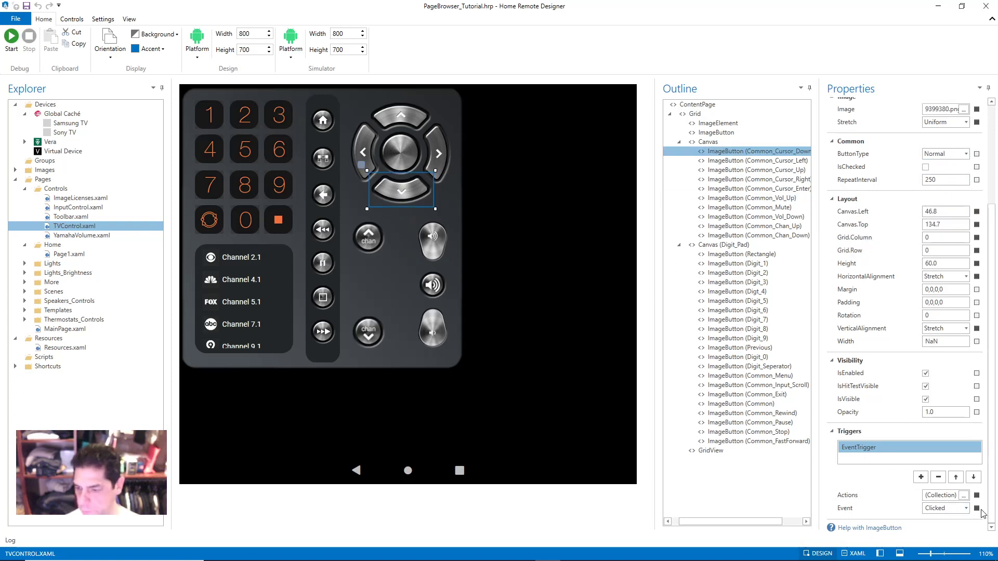
# - Examine the DataAction in the cursor-down button's Clicked trigger, including its device binding and Value, then close the collection
pyautogui.click(964, 495)
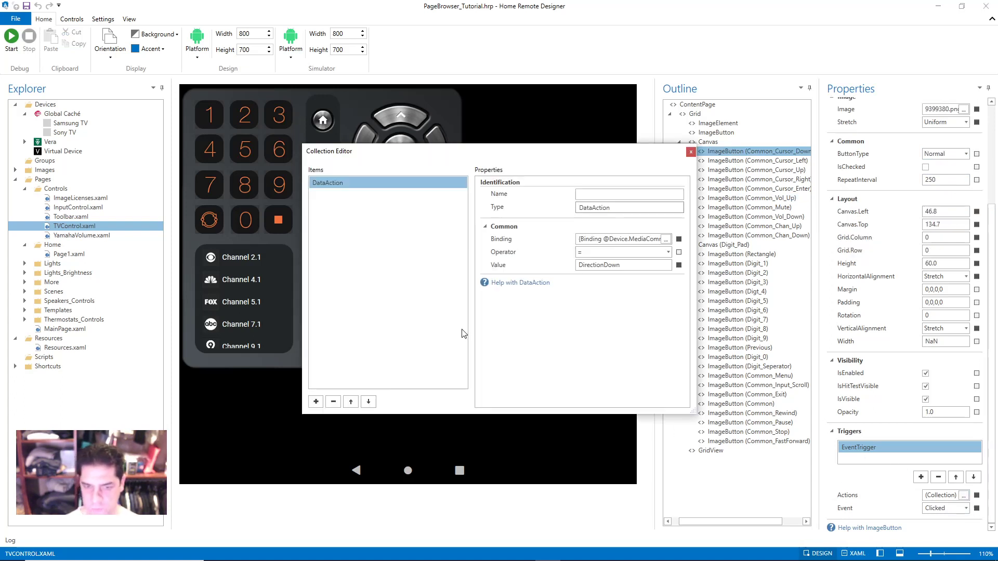
pyautogui.click(326, 184)
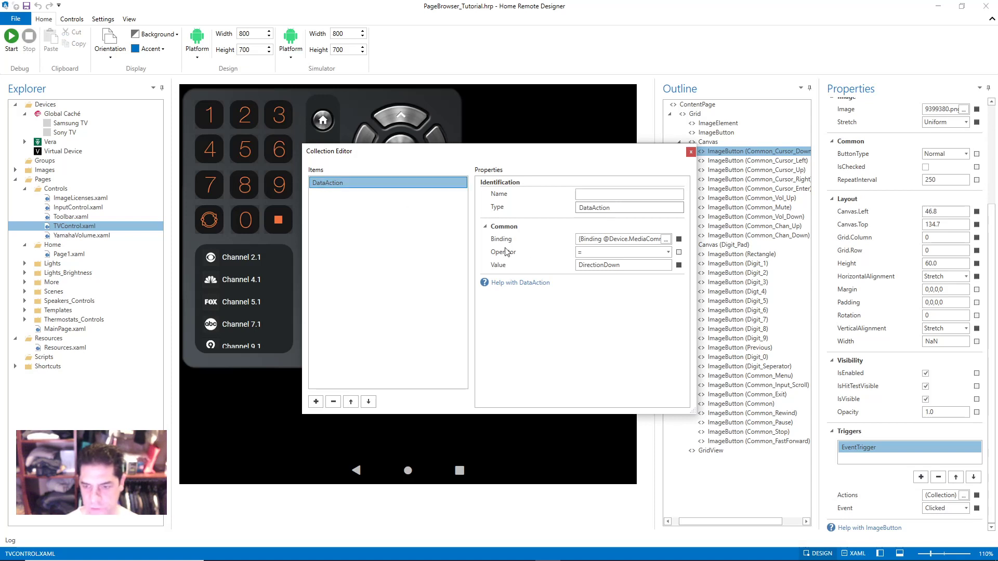
pyautogui.click(665, 239)
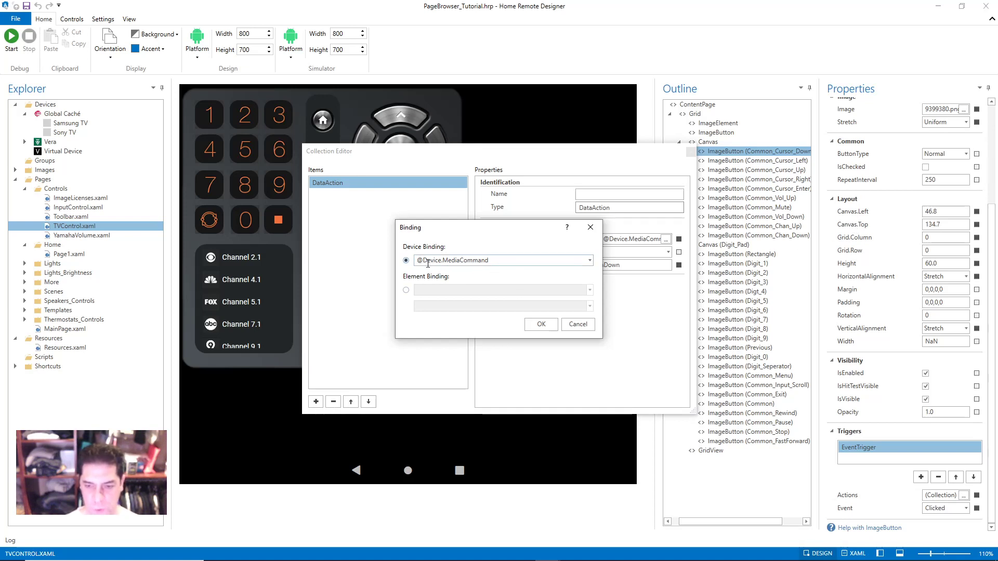
pyautogui.click(571, 325)
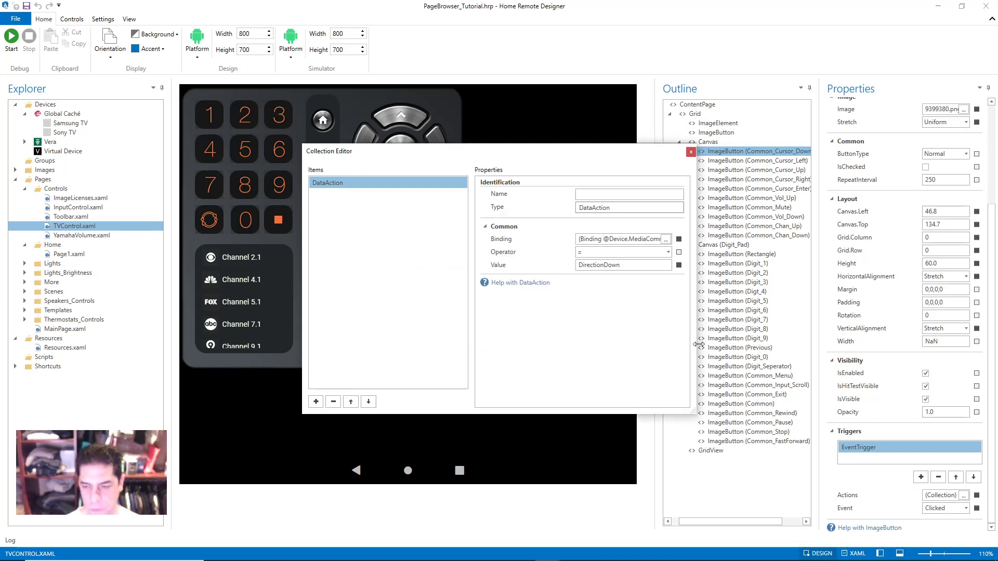
pyautogui.moveTo(631, 265); pyautogui.dragTo(571, 269)
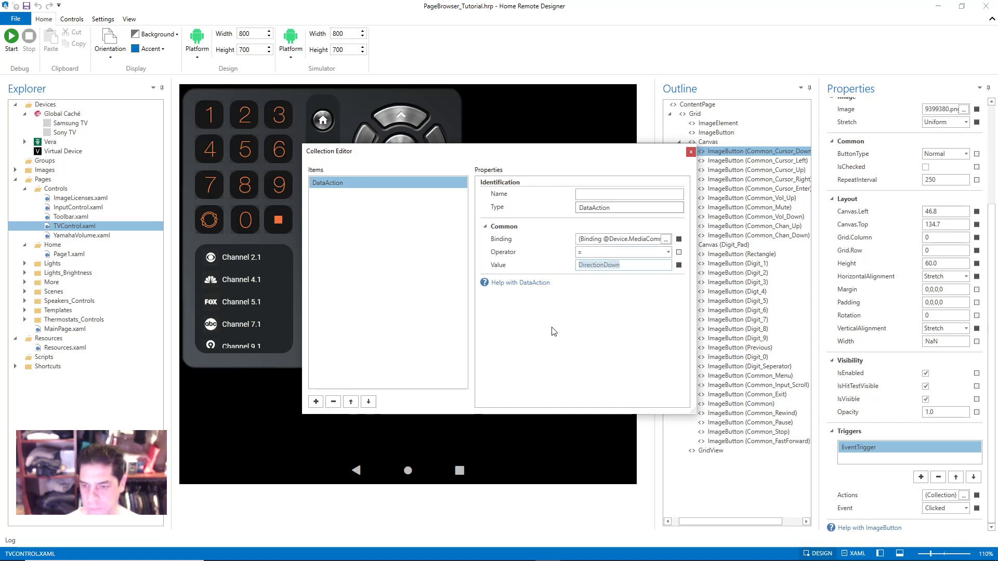
pyautogui.click(691, 152)
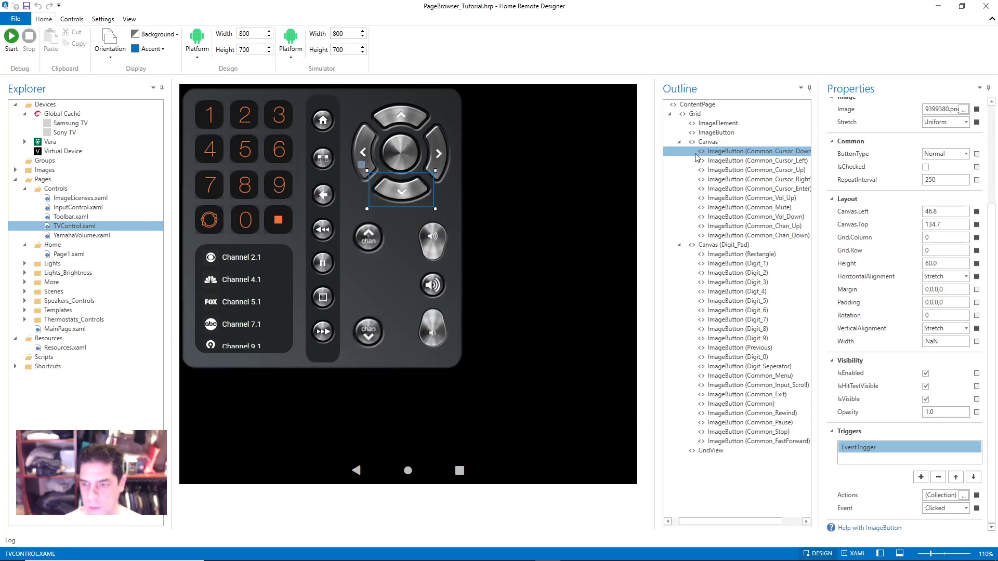
# - Look up the DirectionDown command in the Samsung TV code set of the Global Caché device, then close the code set and collection
pyautogui.click(59, 115)
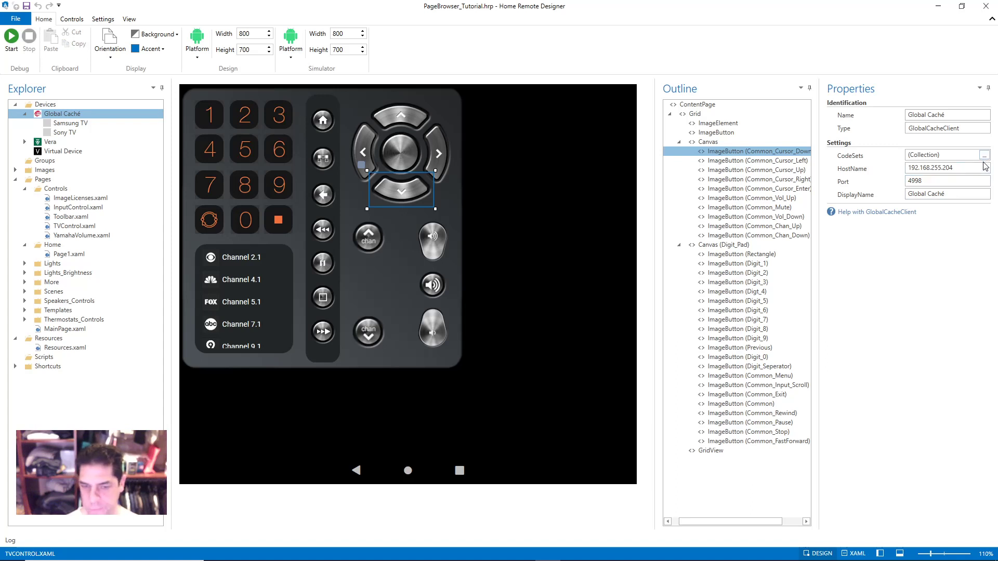
pyautogui.click(983, 155)
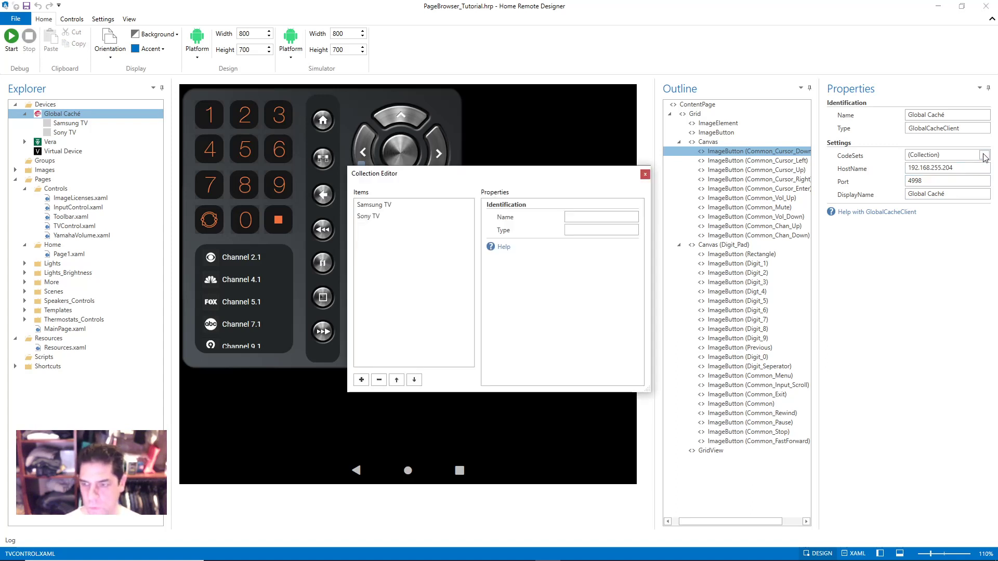
pyautogui.click(386, 207)
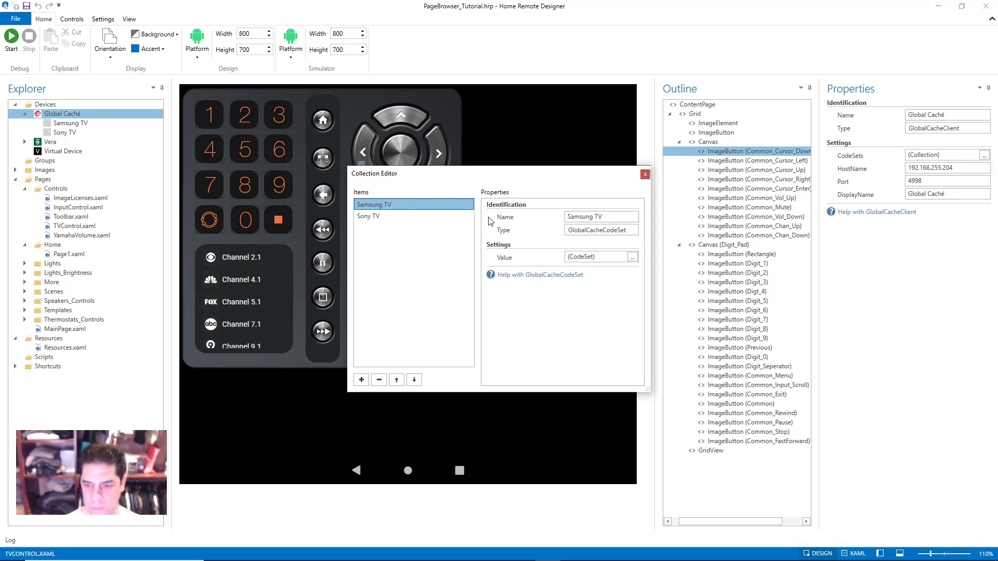
pyautogui.click(632, 257)
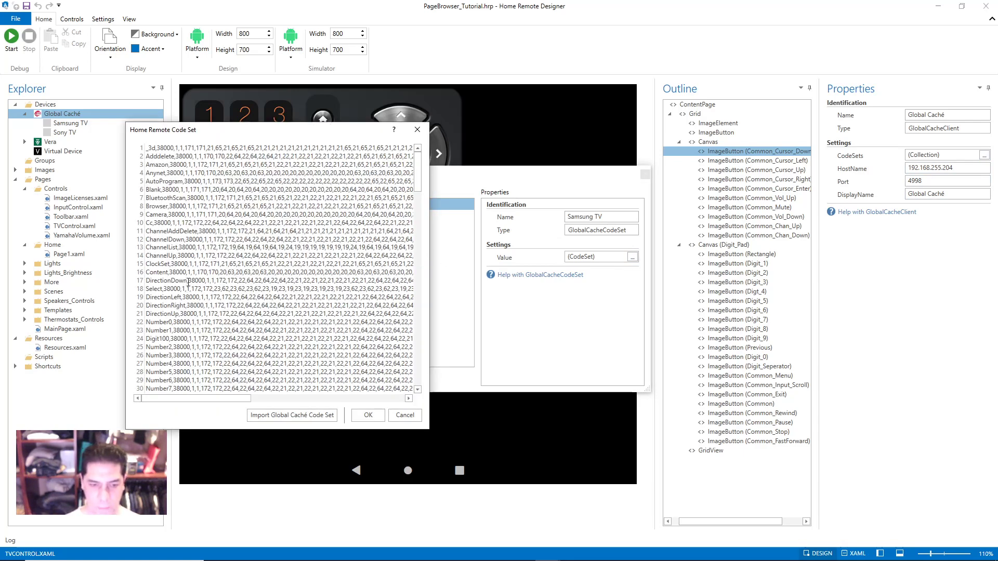
pyautogui.moveTo(188, 281); pyautogui.dragTo(134, 283)
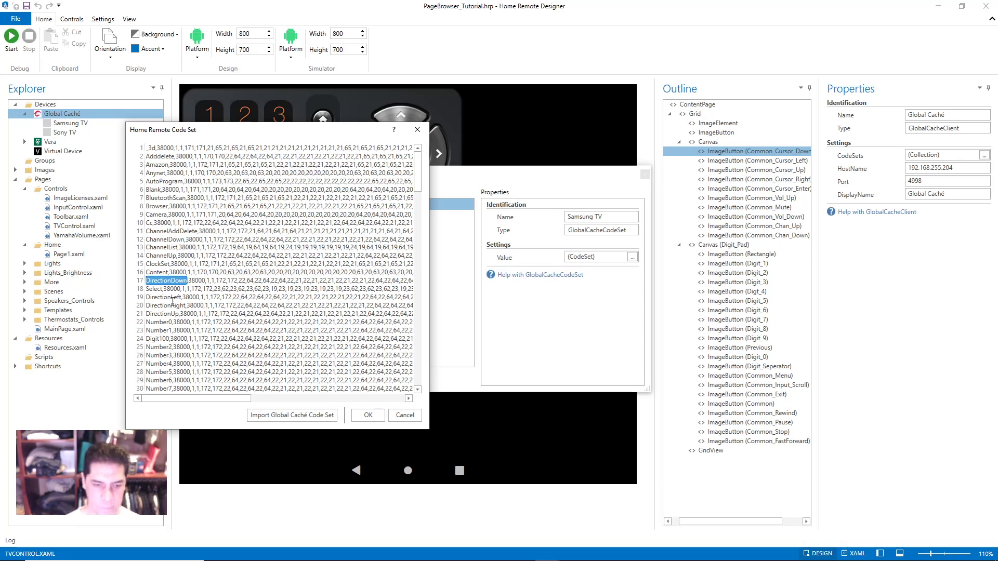
pyautogui.click(367, 416)
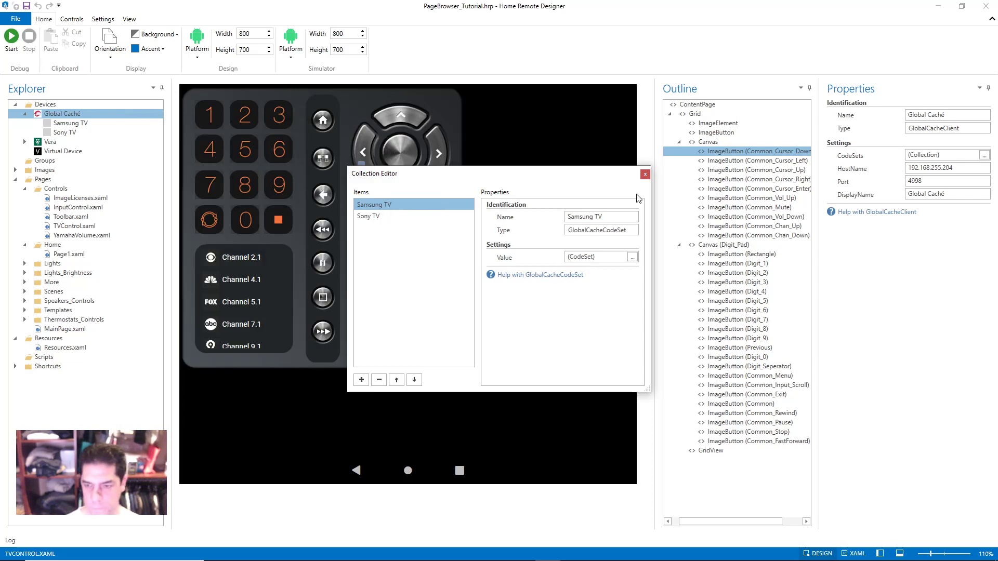
pyautogui.click(644, 174)
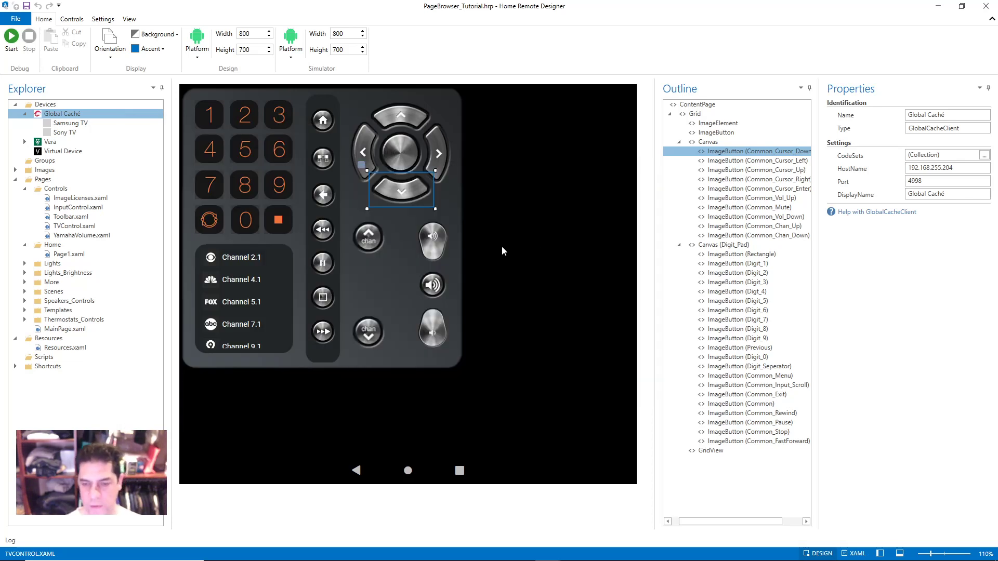